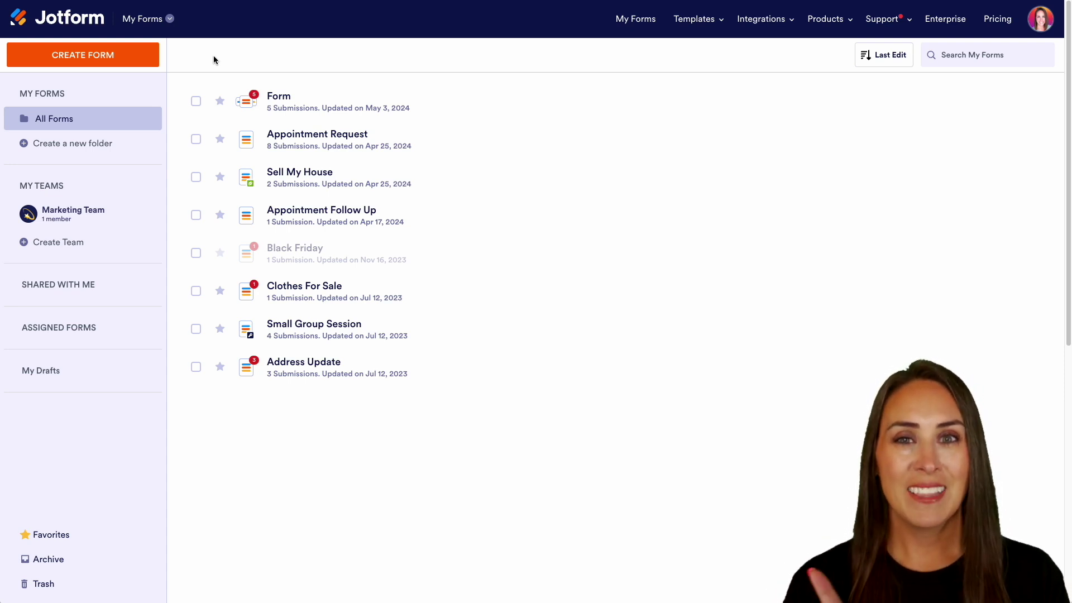
- From My Tables, start a new table from a template
left_click(162, 23)
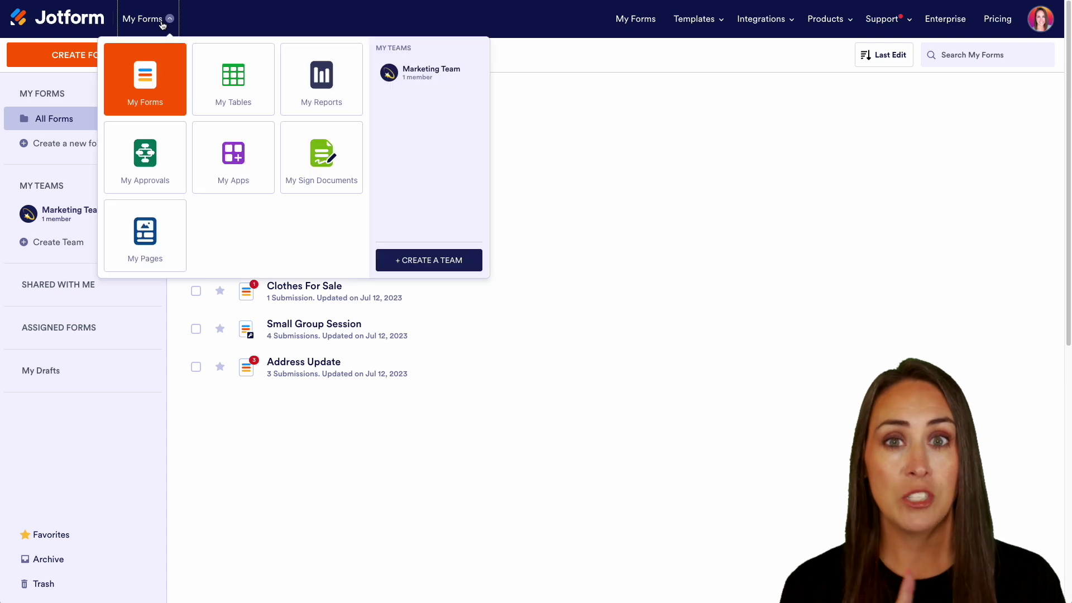
left_click(240, 82)
left_click(79, 58)
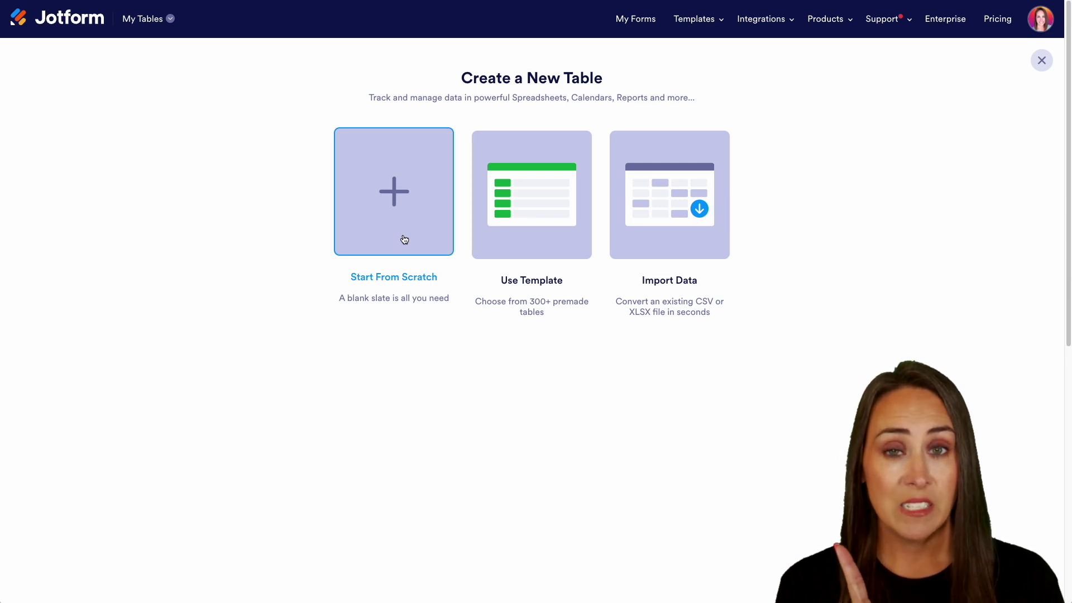
left_click(501, 216)
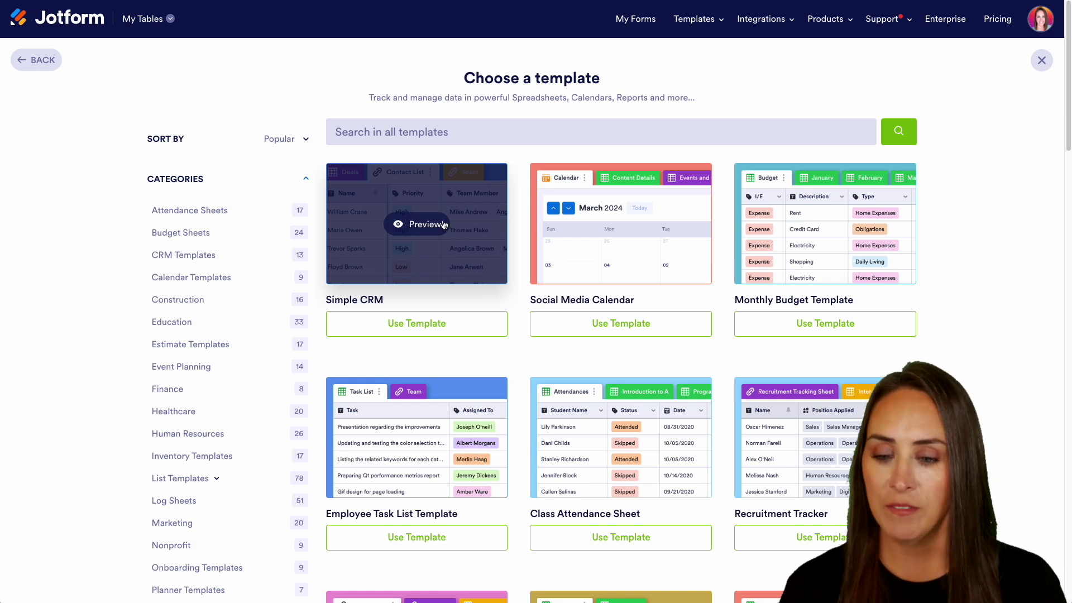
- Browse the List Templates category's 78 templates, such as Bucket List, Staff Roster and Medication List
scroll(92, 283, "down", 6)
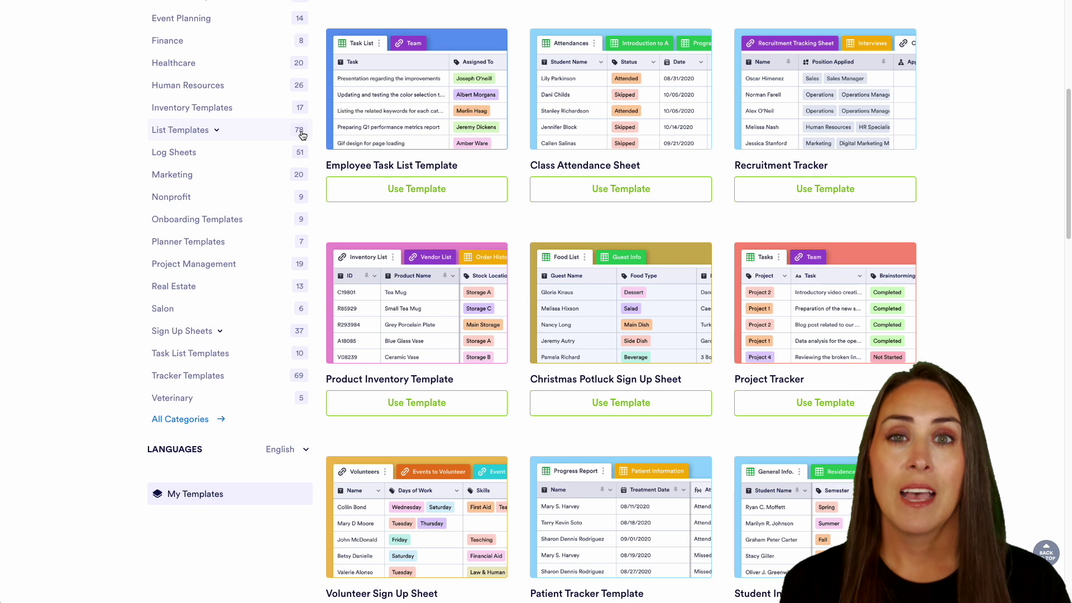
left_click(191, 132)
scroll(191, 133, "down", 3)
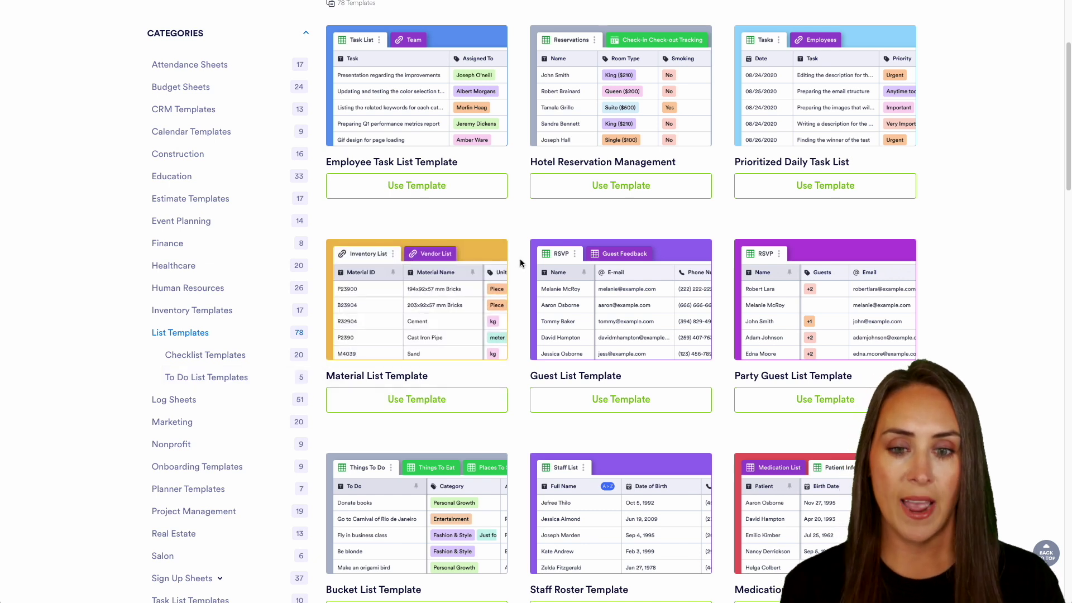
scroll(496, 238, "down", 1)
scroll(514, 254, "down", 5)
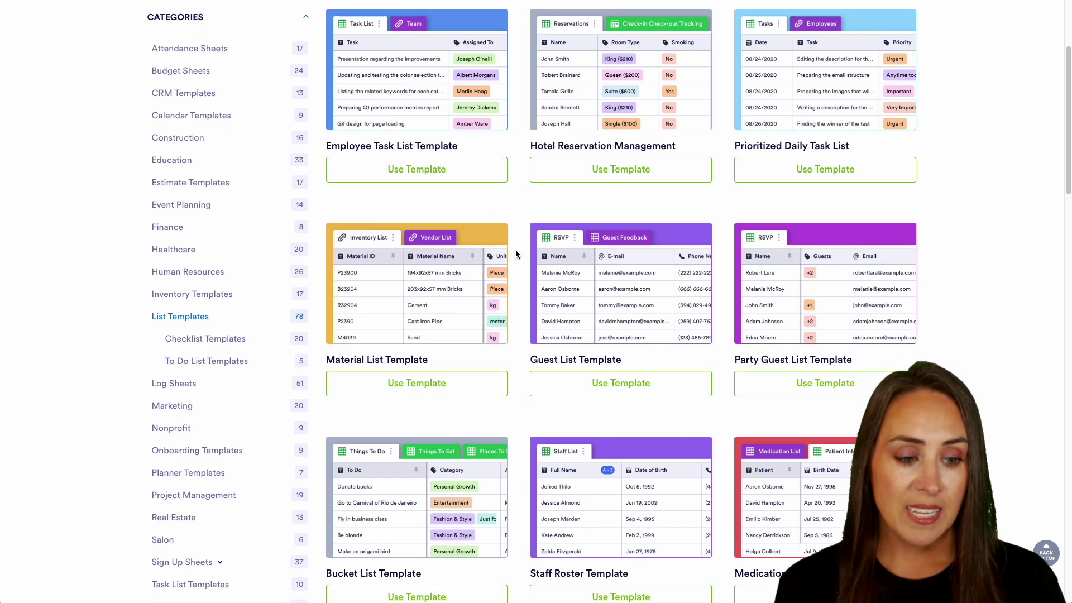
scroll(514, 254, "down", 1)
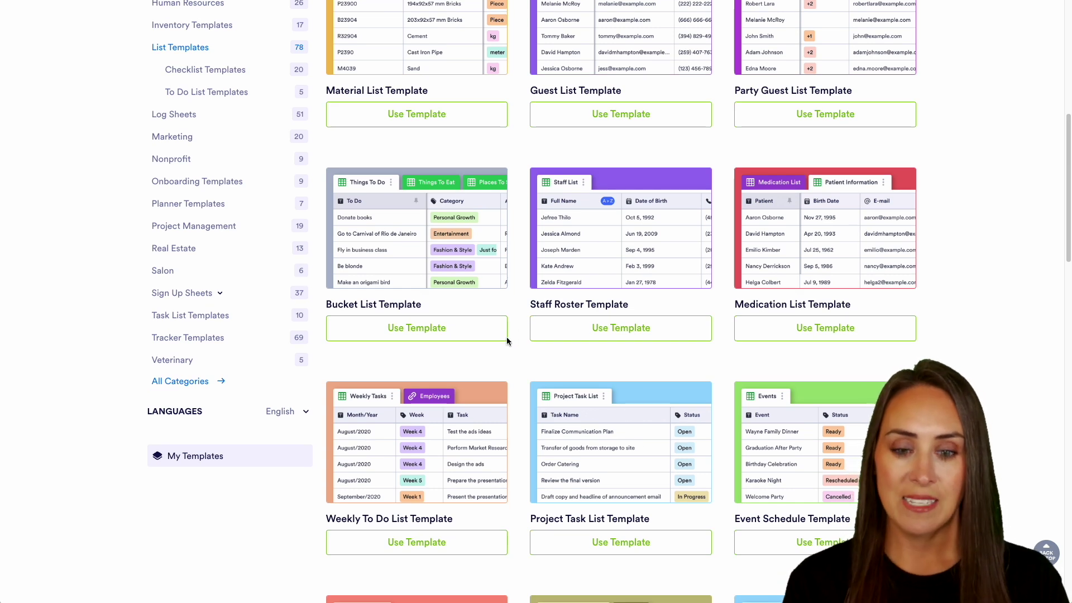
- Create a Bucket List table and delete the Things To Do filter so all 31 entries show
left_click(422, 337)
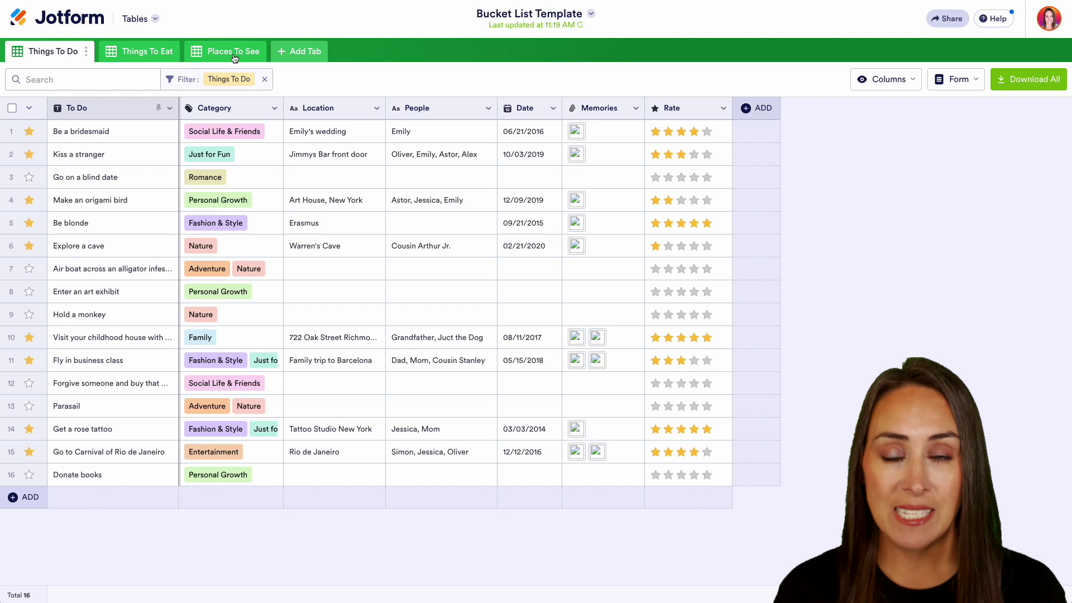
mouse_move(187, 74)
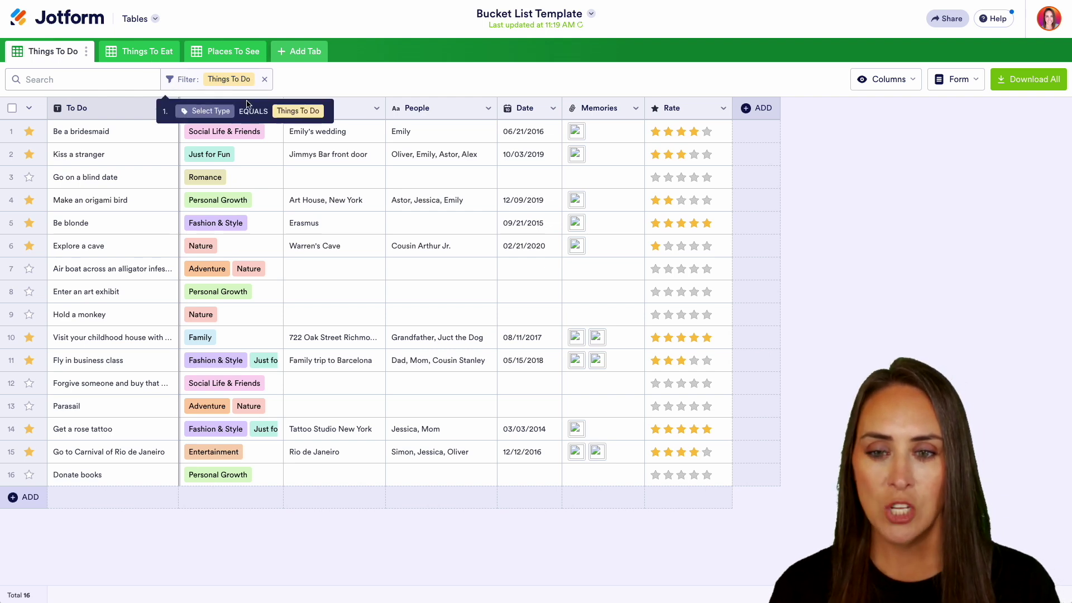
left_click(300, 114)
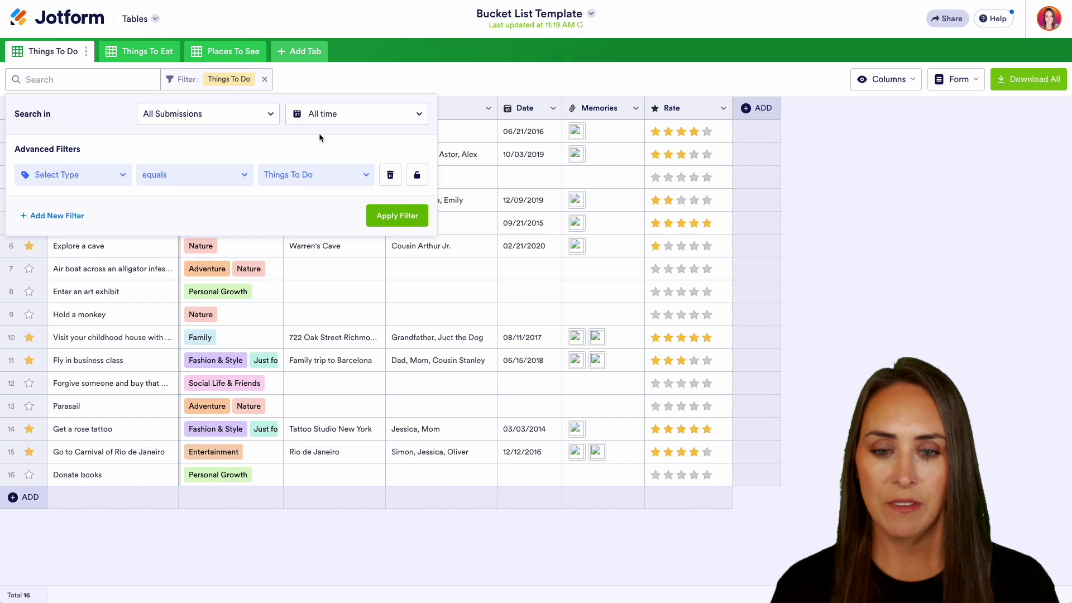
left_click(390, 174)
left_click(393, 218)
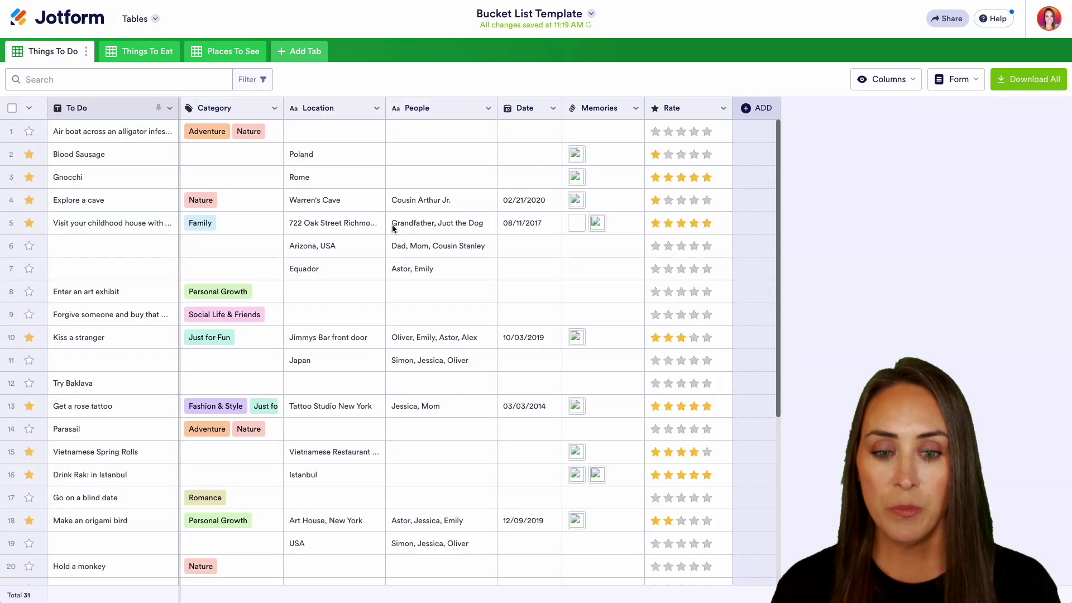
scroll(517, 335, "down", 3)
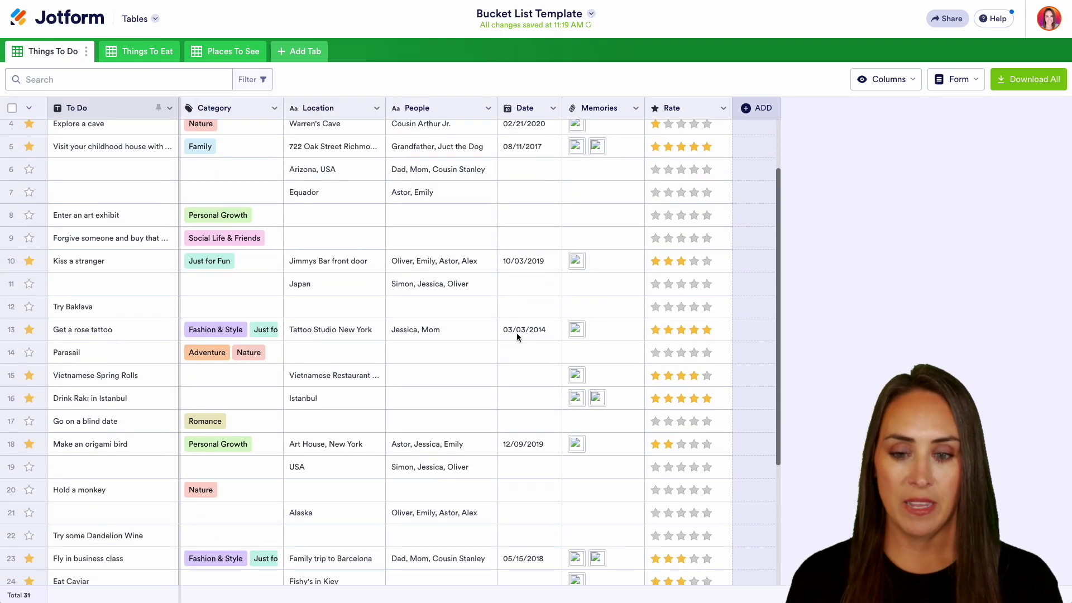
scroll(517, 333, "down", 3)
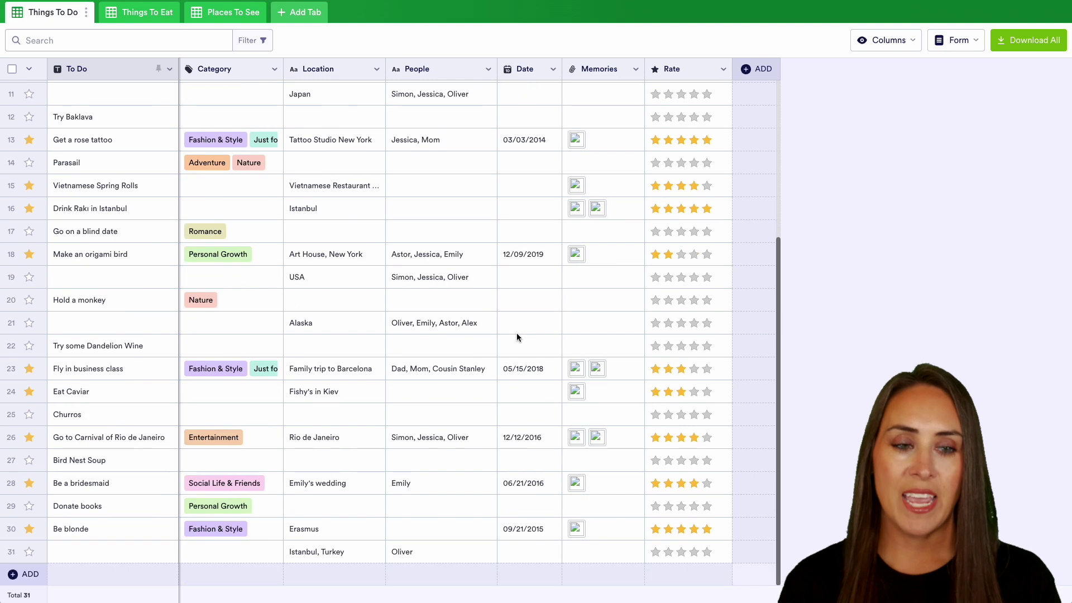
scroll(517, 332, "up", 6)
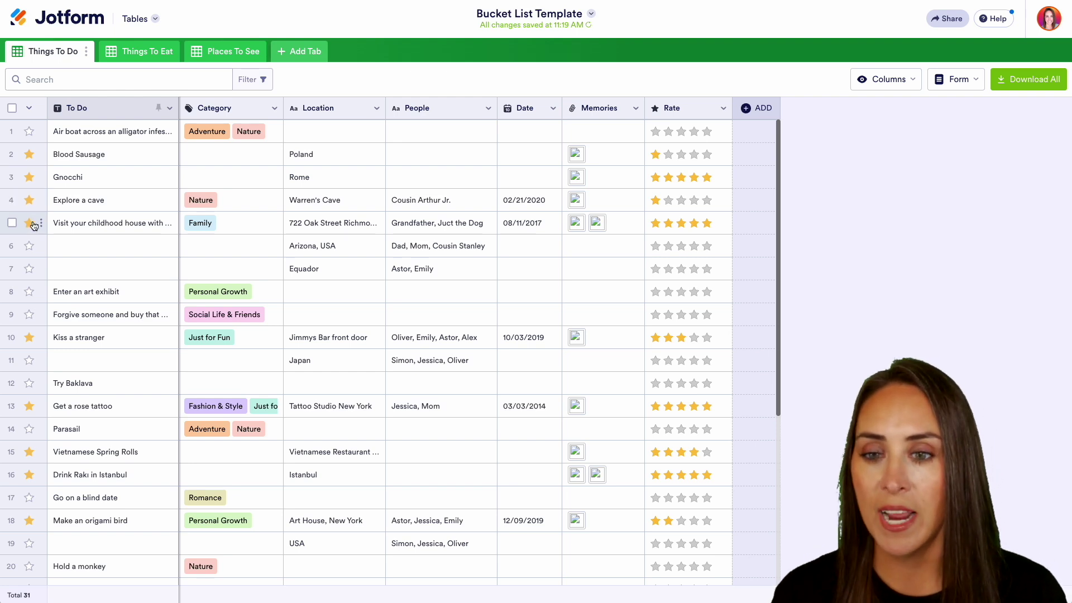
- Look through the Things To Eat and Places To See sheets, then return to Things To Do
left_click(141, 51)
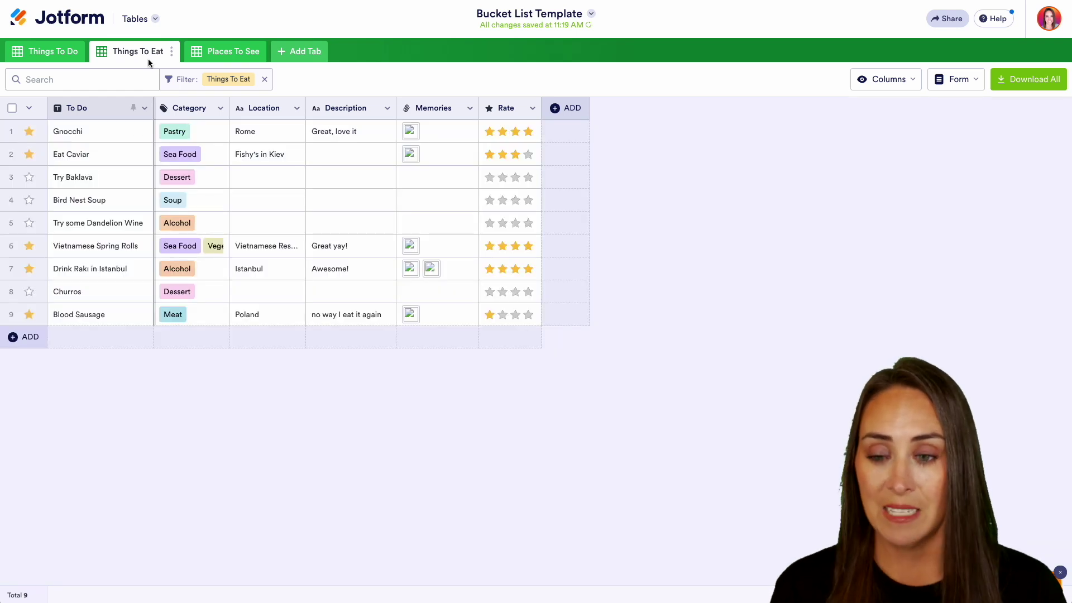
left_click(242, 53)
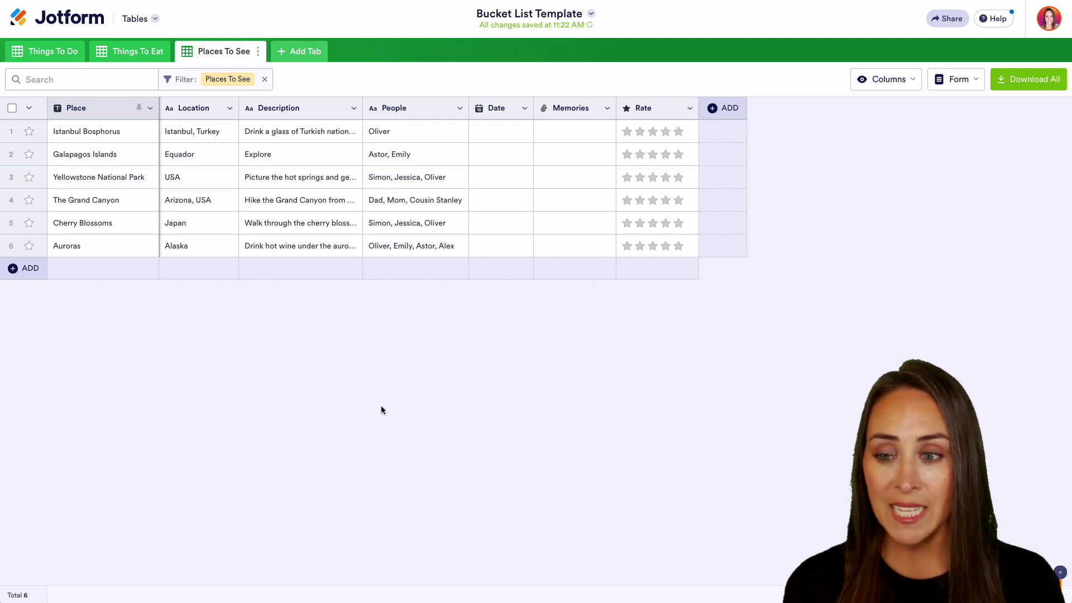
left_click(56, 53)
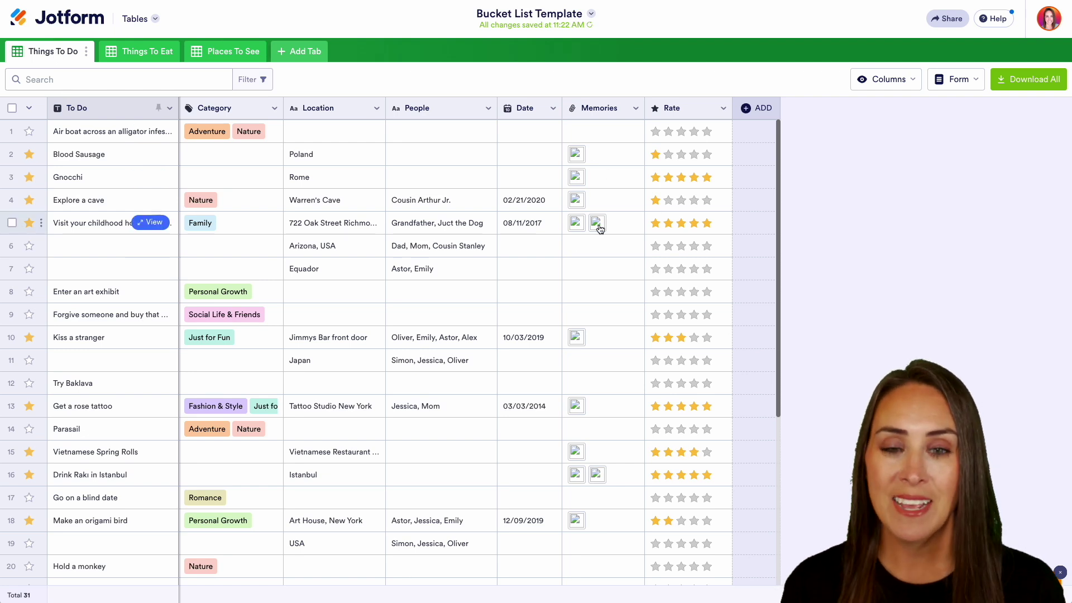
left_click(154, 19)
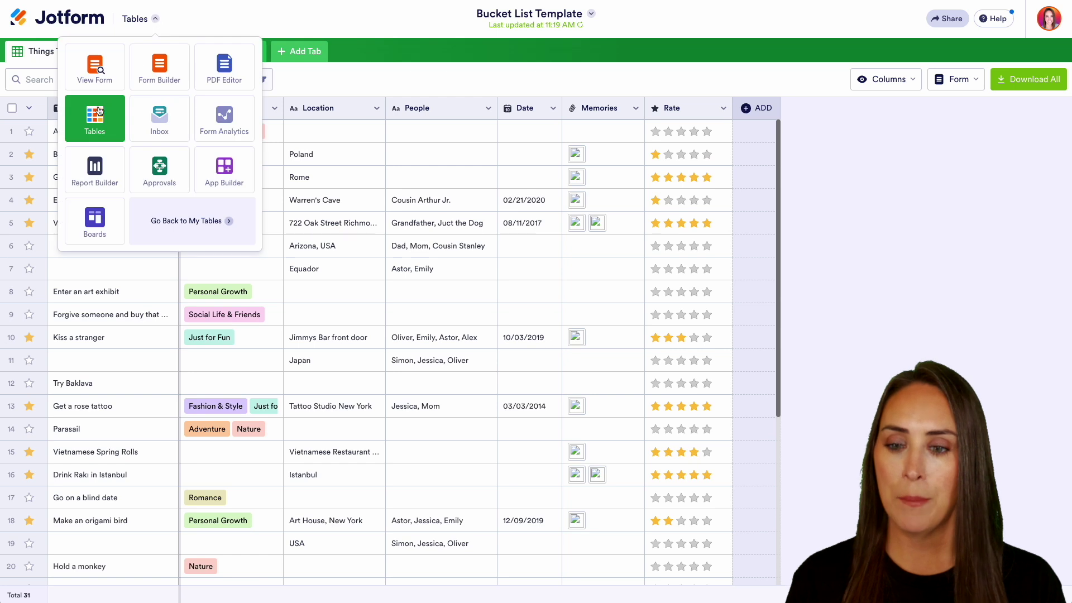
- Return to My Tables and start another table from a template
left_click(193, 211)
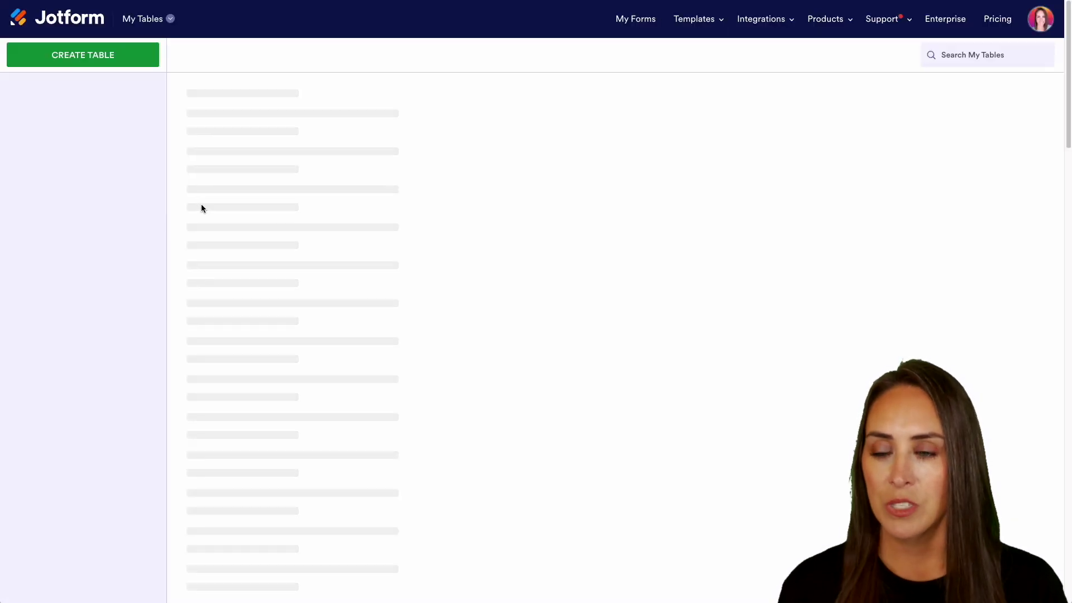
left_click(92, 57)
left_click(541, 225)
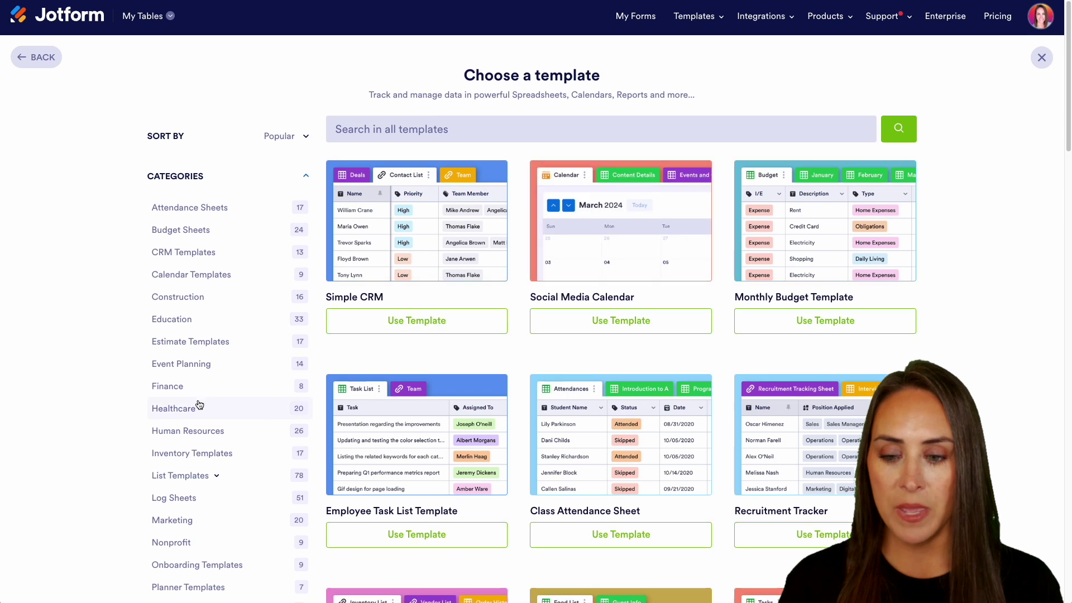
scroll(198, 404, "down", 6)
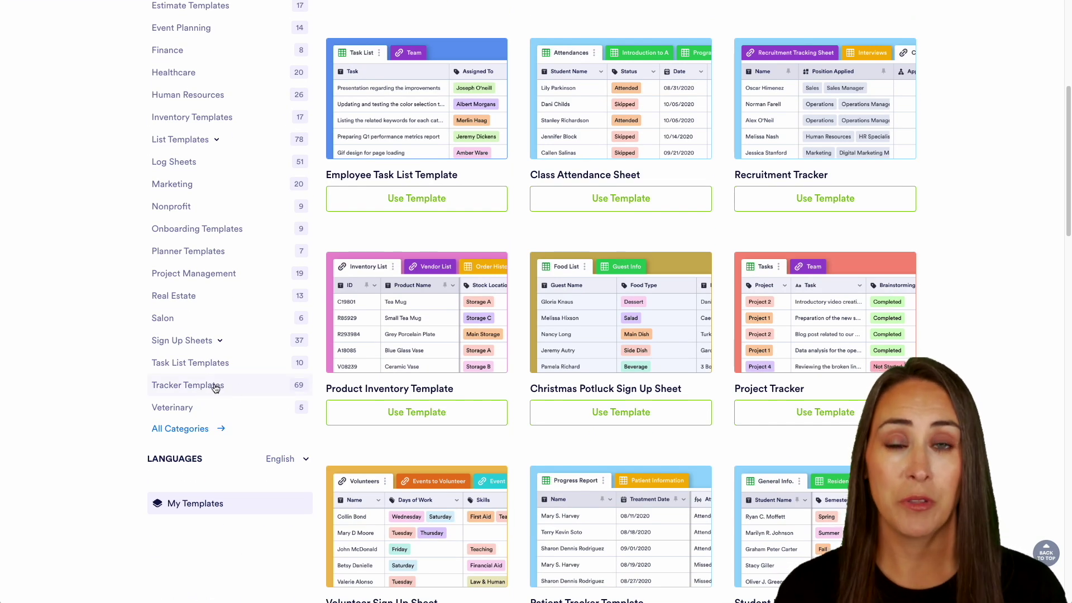
- Create a table from the Employee Timesheet template in Tracker Templates
left_click(216, 387)
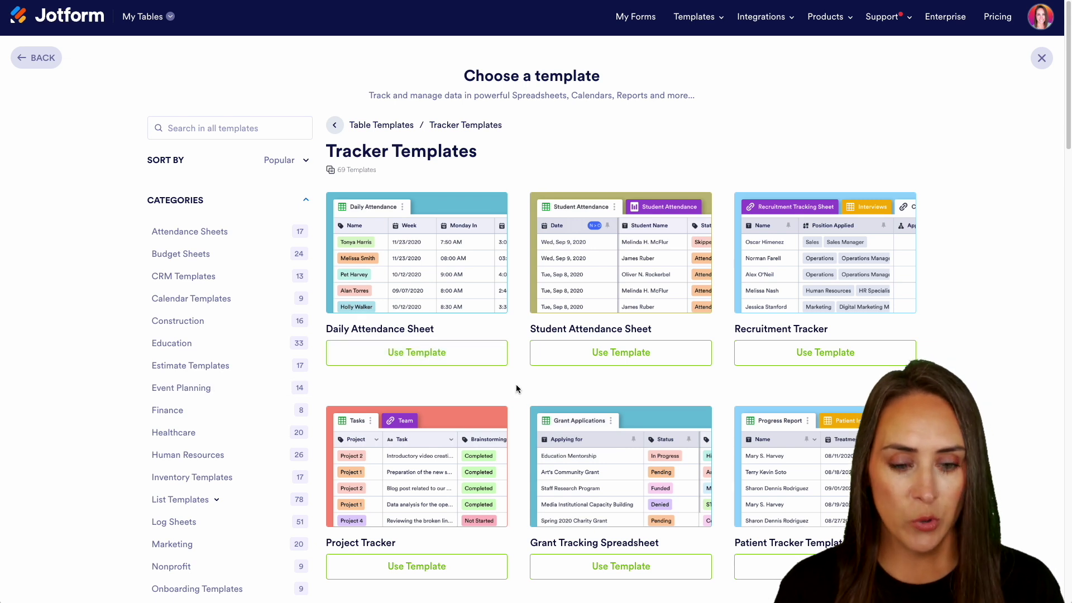
scroll(515, 388, "down", 3)
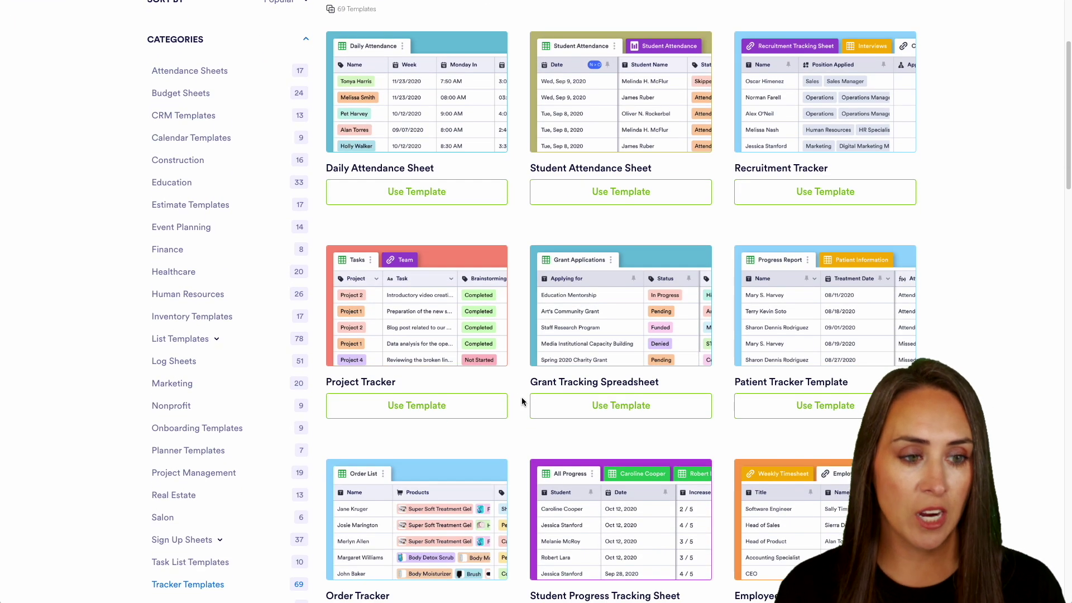
scroll(523, 402, "down", 3)
scroll(523, 405, "down", 3)
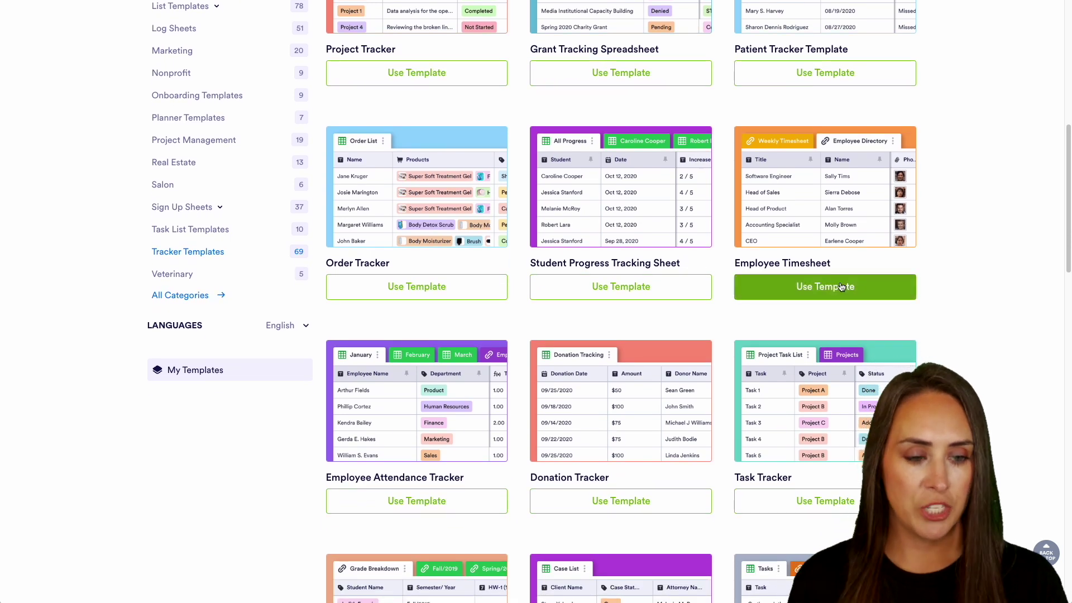
left_click(841, 287)
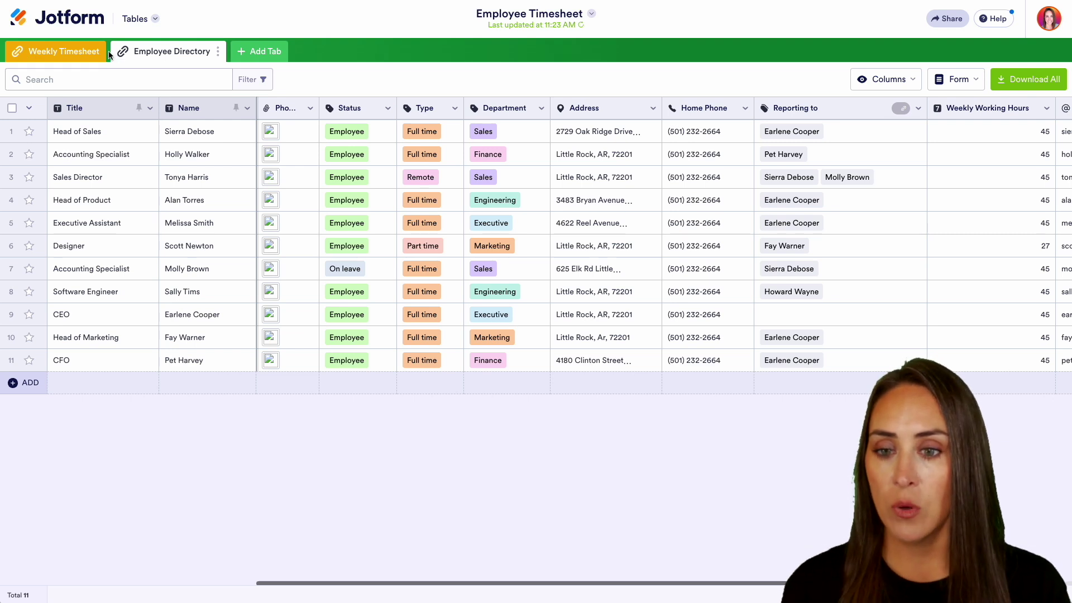
- Scroll through the Weekly Timesheet and Employee Directory columns, then return to the tables list
left_click(56, 52)
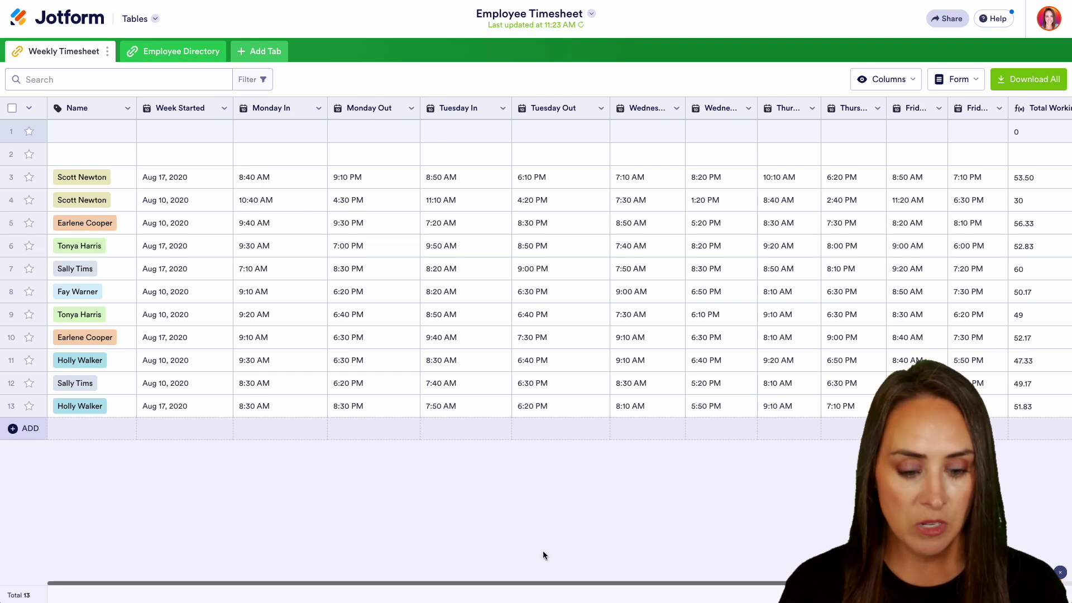
left_click_drag(540, 582, 740, 581)
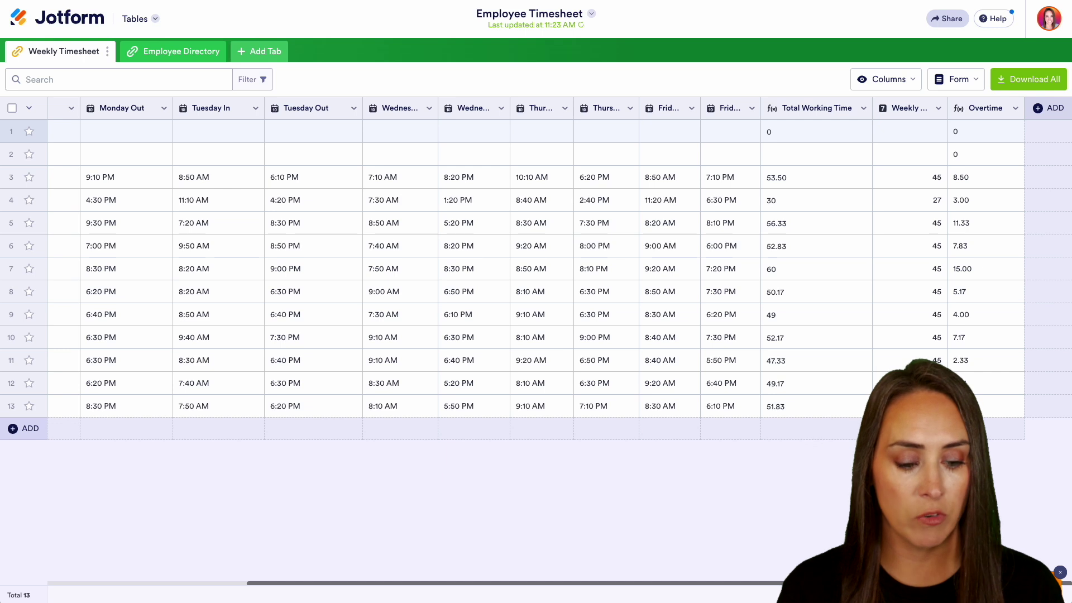
left_click_drag(684, 582, 485, 582)
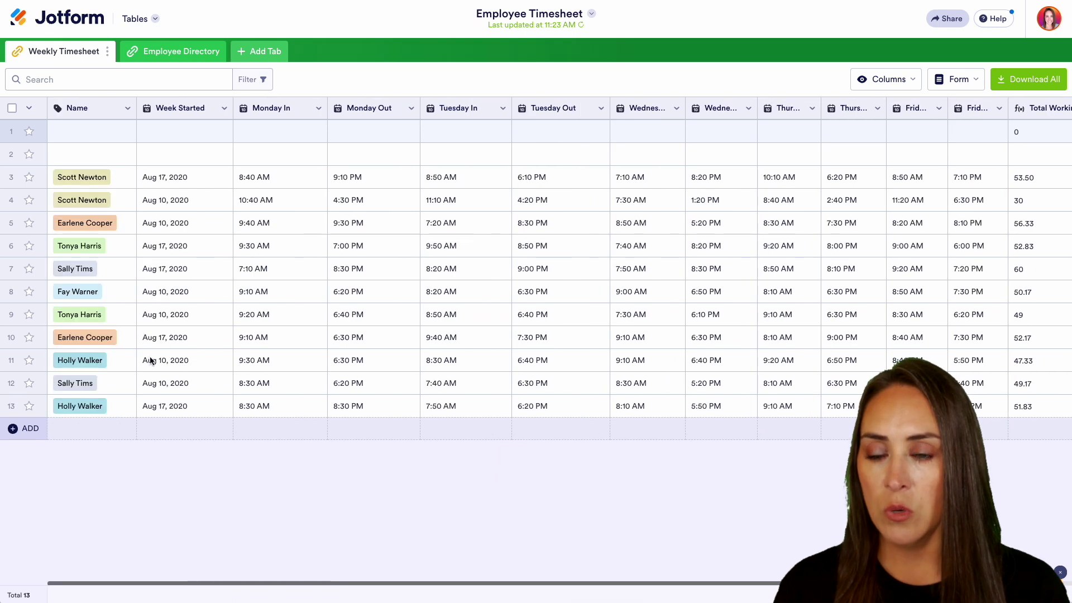
left_click(167, 52)
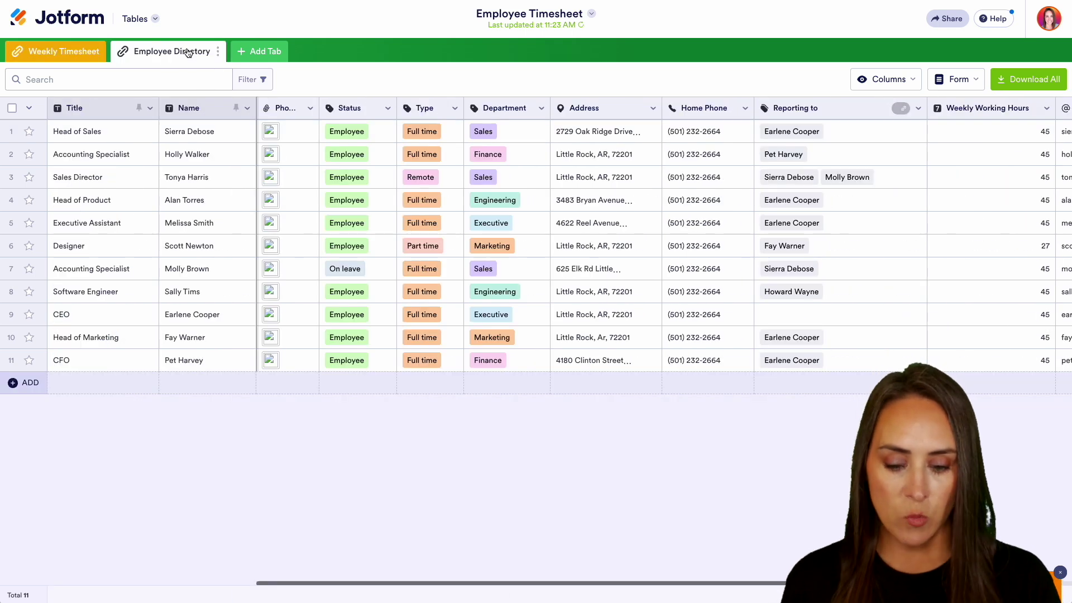
left_click_drag(413, 583, 639, 590)
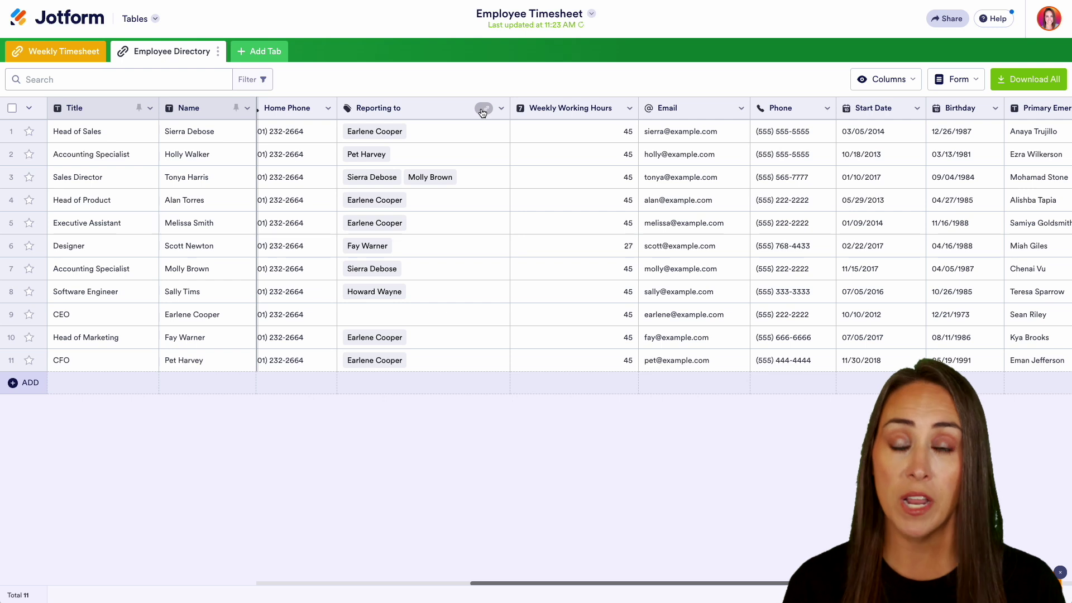
scroll(588, 590, "right", 3)
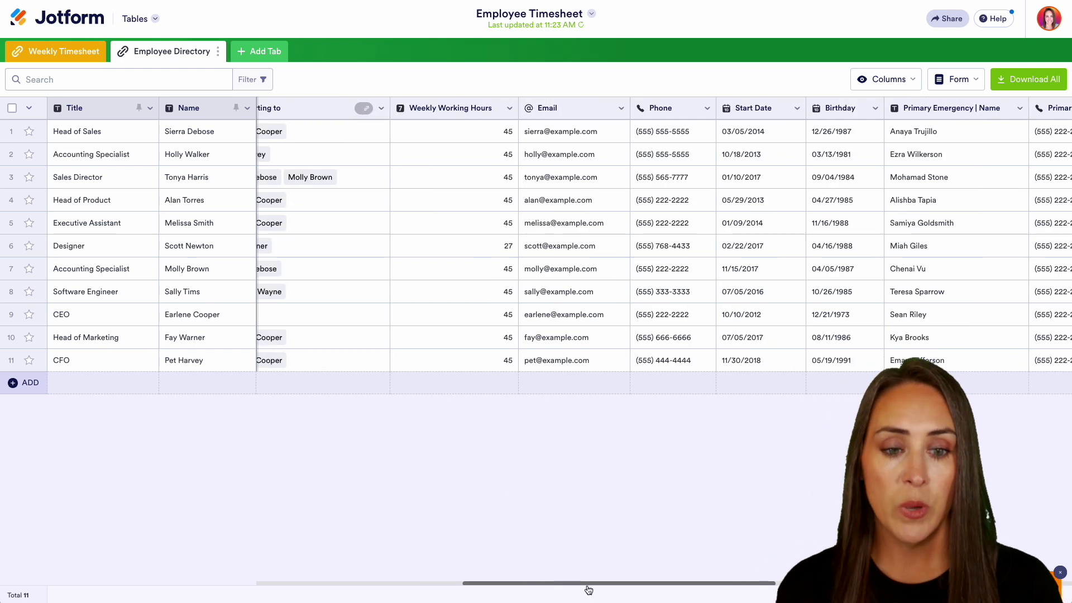
scroll(588, 590, "right", 6)
left_click_drag(663, 581, 353, 589)
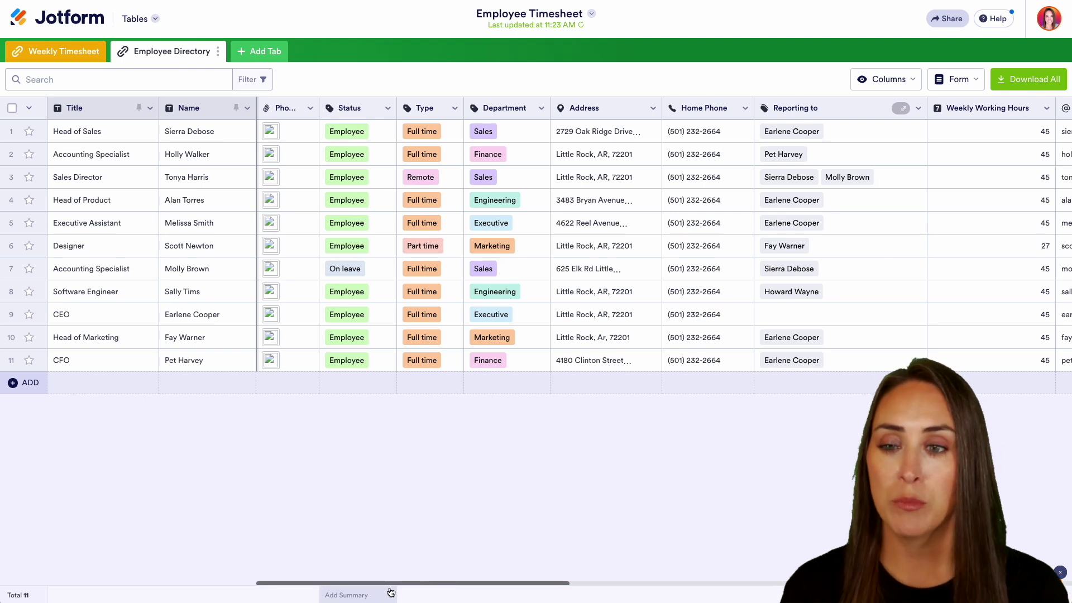
left_click(141, 20)
left_click(203, 222)
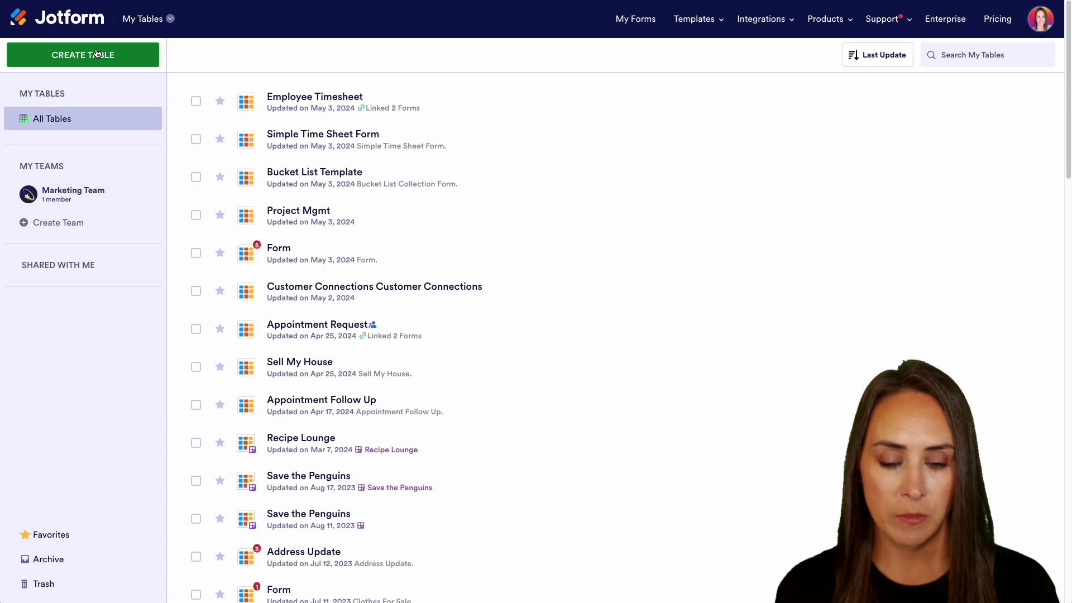
- Create a table from the Monthly Budget Template in the Budget Sheets category
left_click(96, 53)
left_click(504, 241)
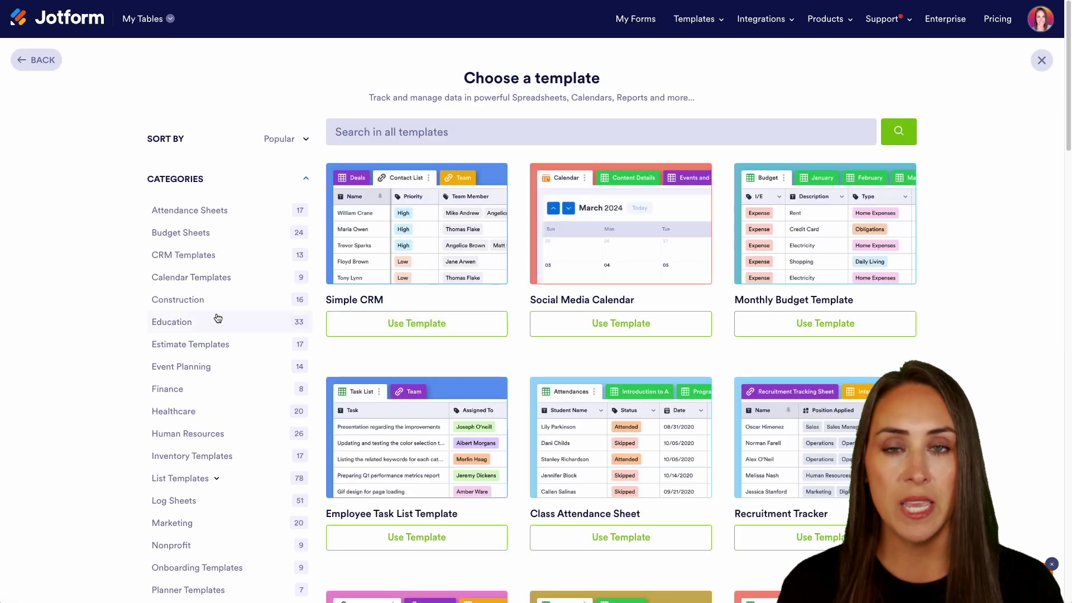
left_click(182, 233)
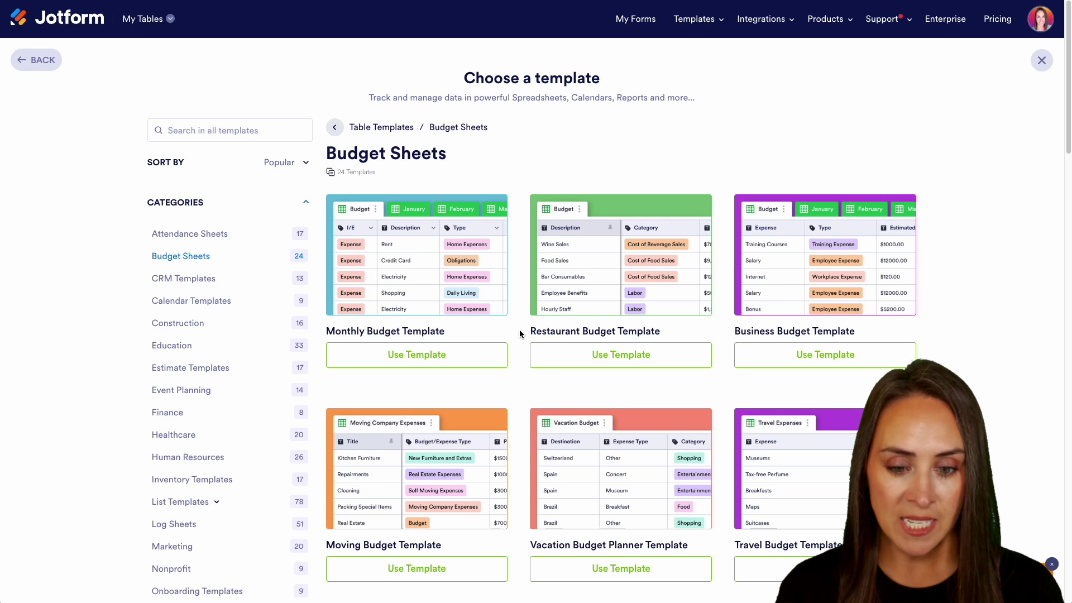
scroll(519, 335, "down", 1)
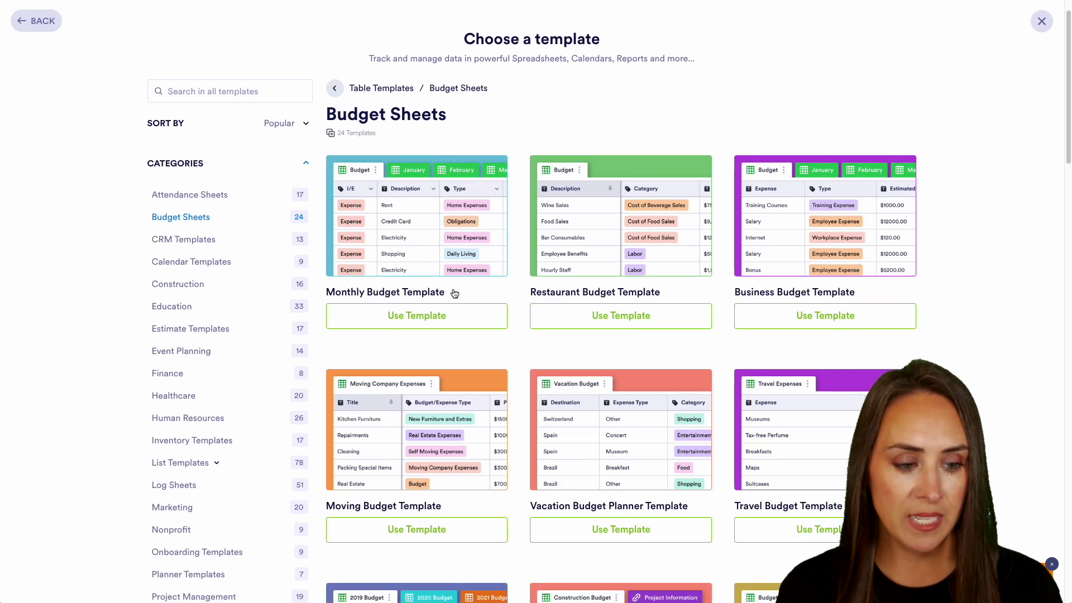
scroll(511, 297, "down", 3)
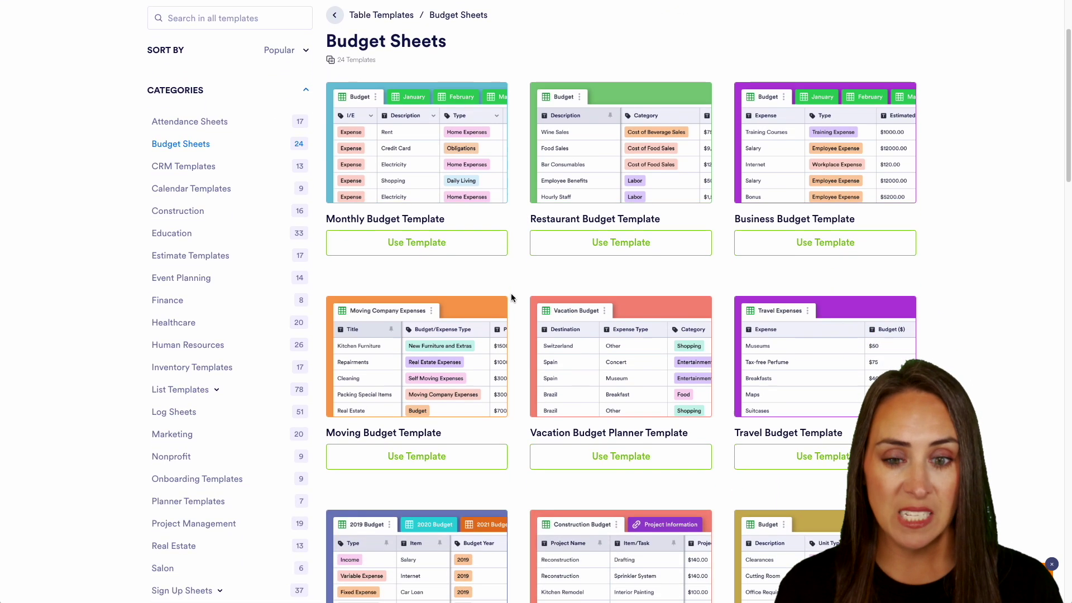
scroll(511, 293, "down", 1)
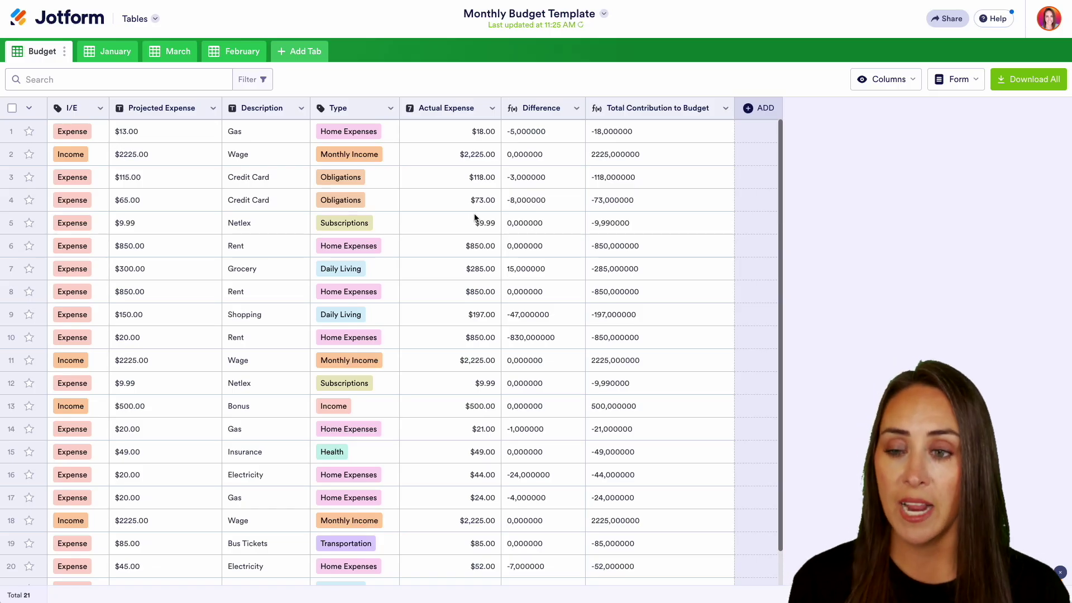
- View the January and February budget sheets, then return to the Budget sheet
left_click(115, 51)
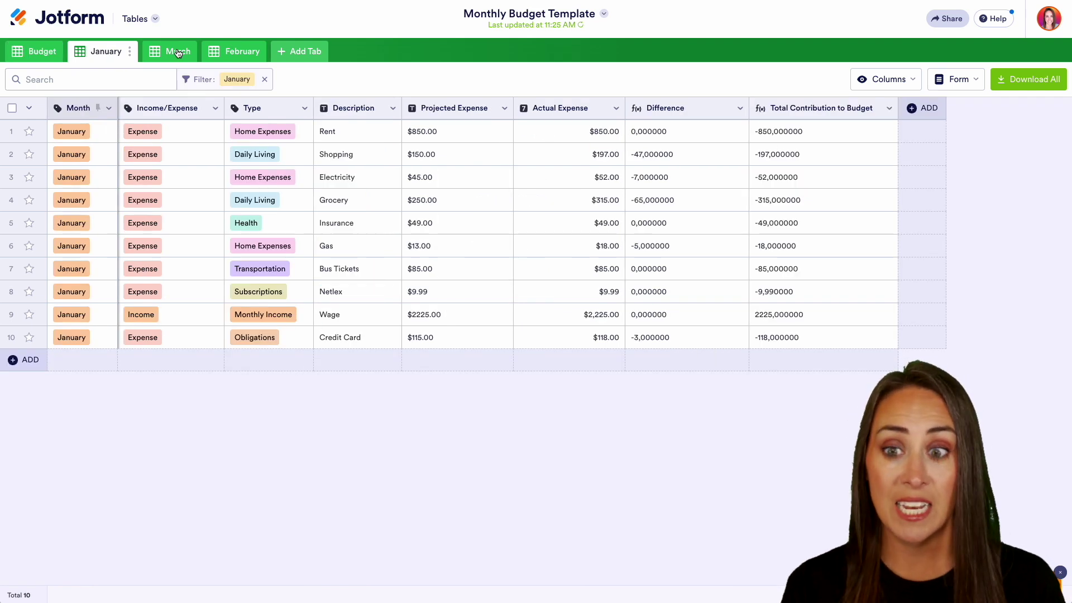
left_click(240, 51)
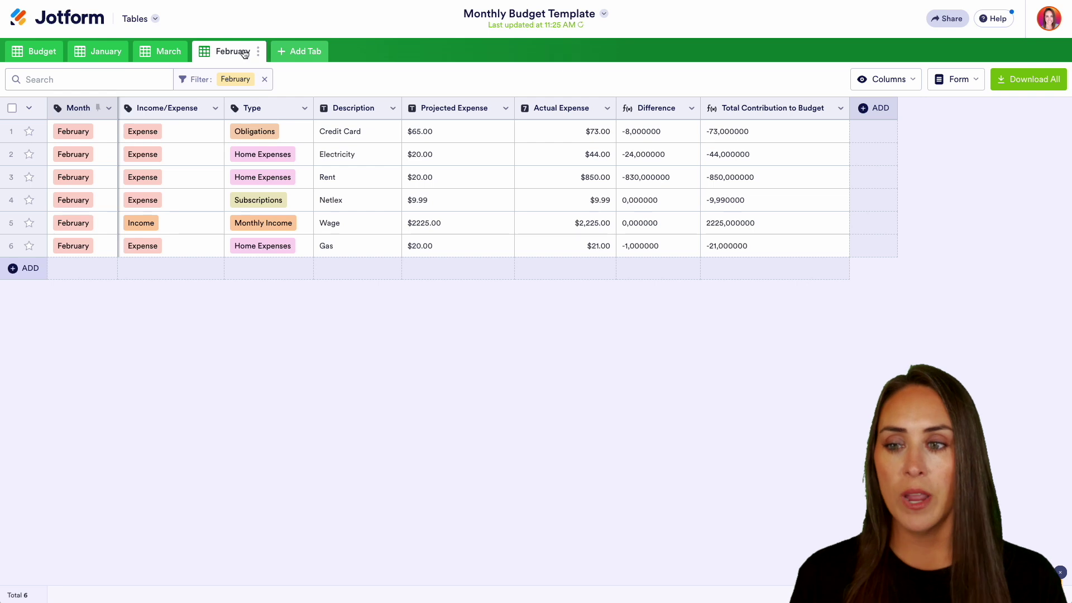
left_click(45, 52)
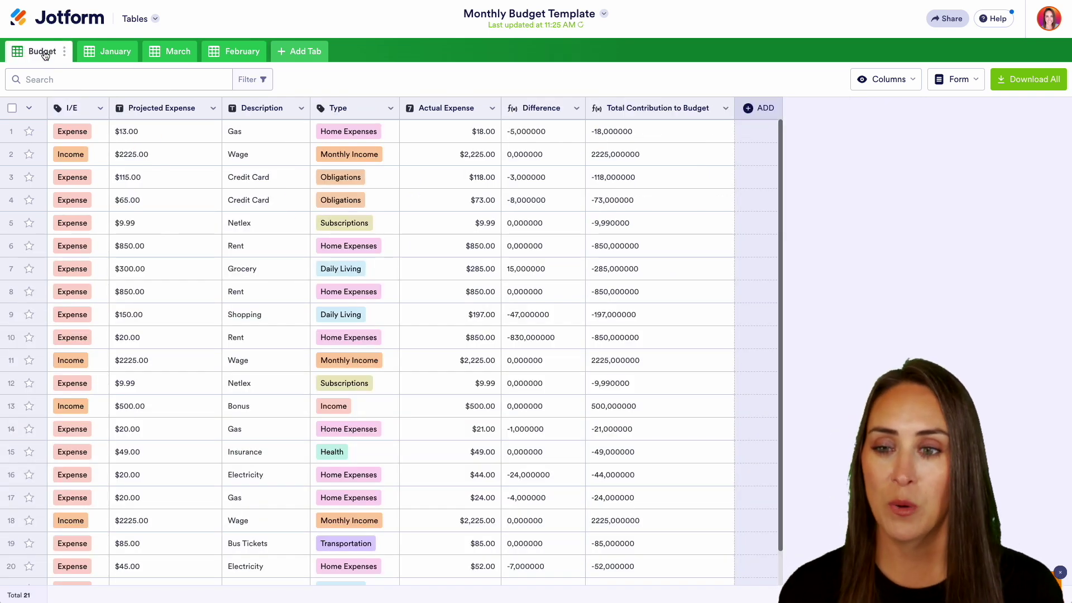
- Go back to My Tables and open the template gallery for a new table
left_click(137, 19)
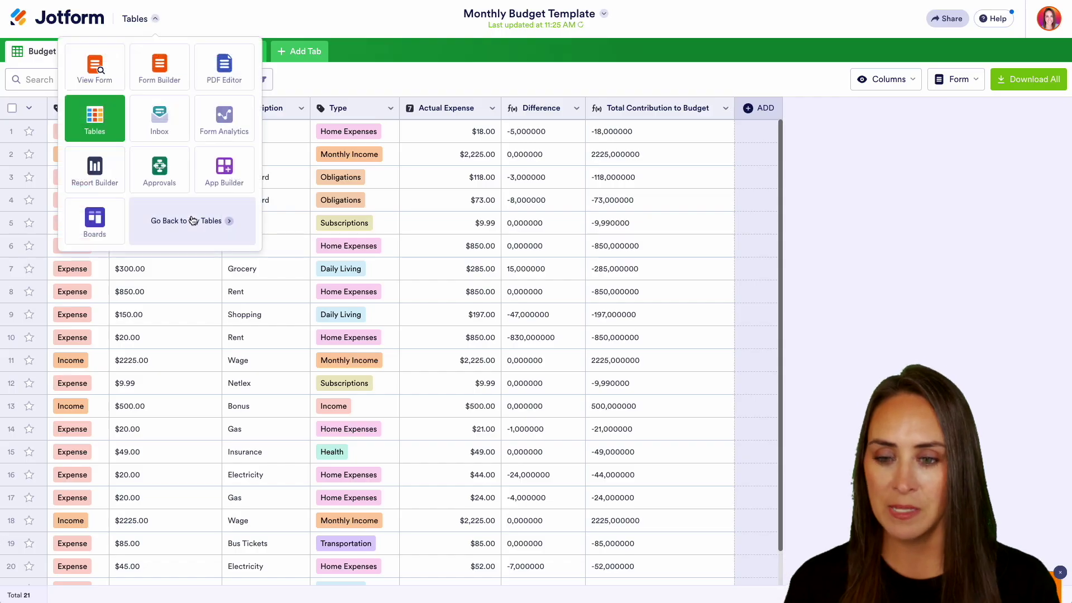
left_click(192, 220)
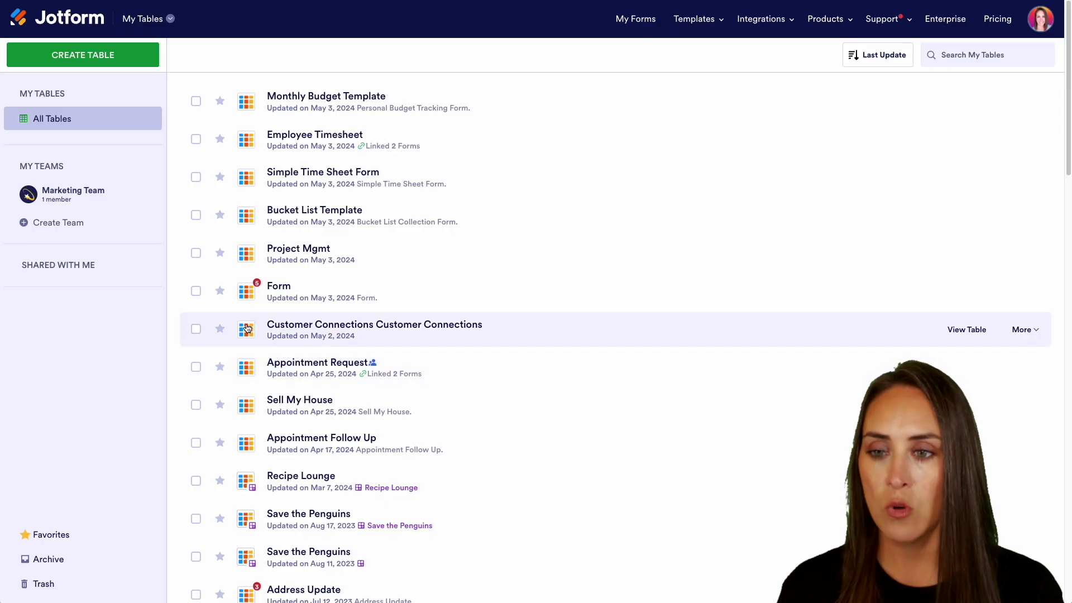
left_click(94, 55)
left_click(528, 185)
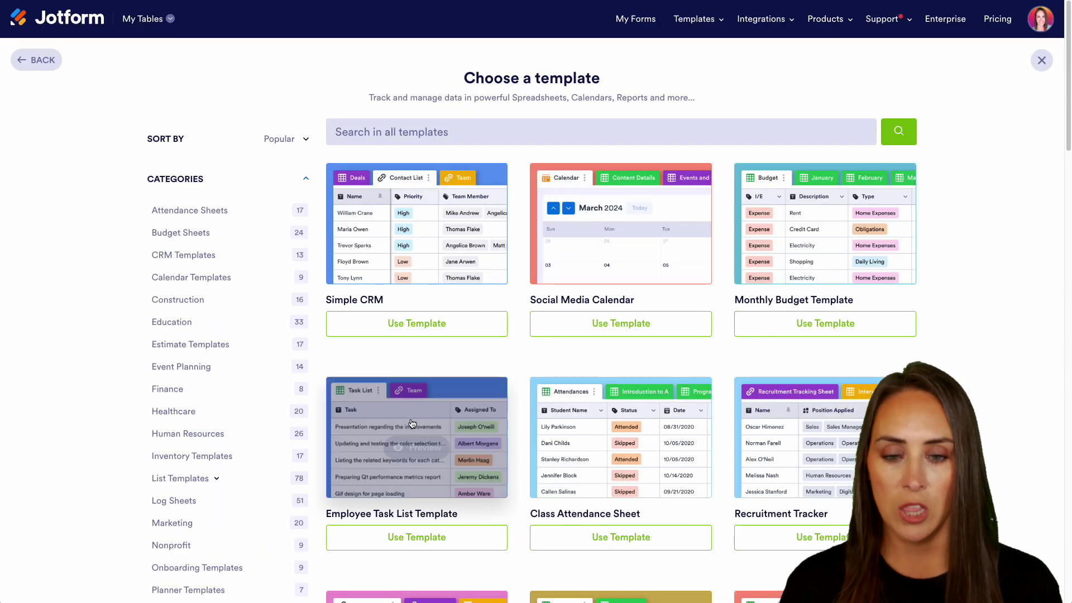
- Create a table from the Call Log Template in Log Sheets
left_click(173, 500)
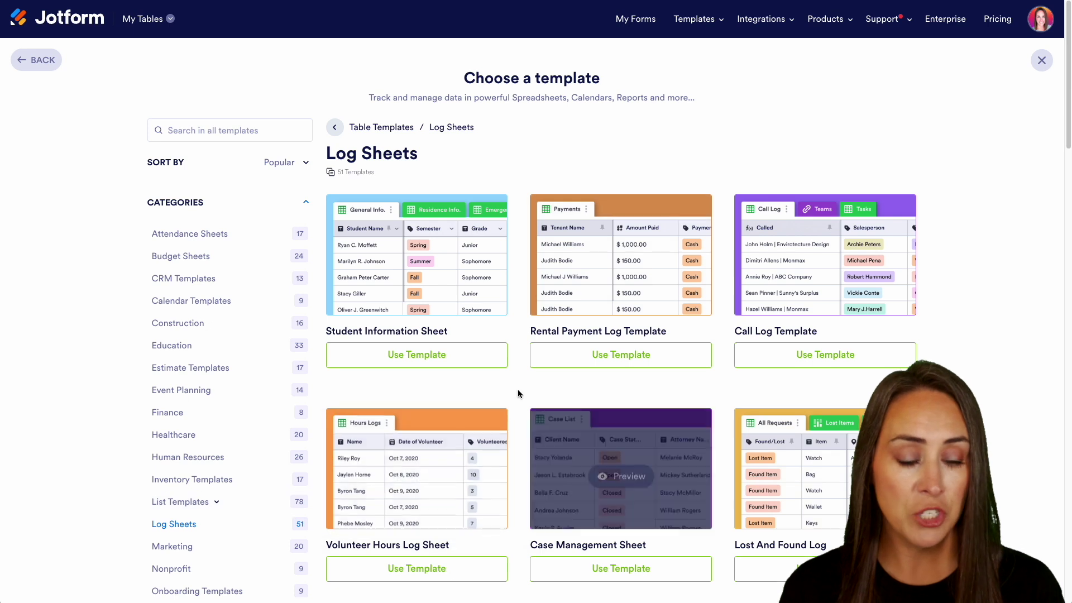
scroll(524, 392, "down", 3)
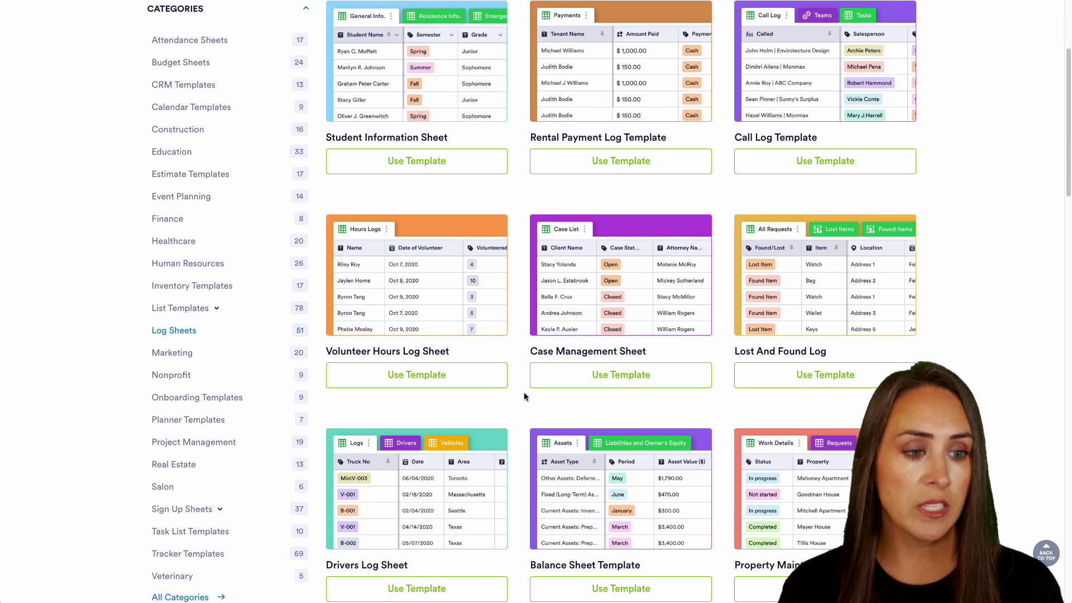
left_click(825, 161)
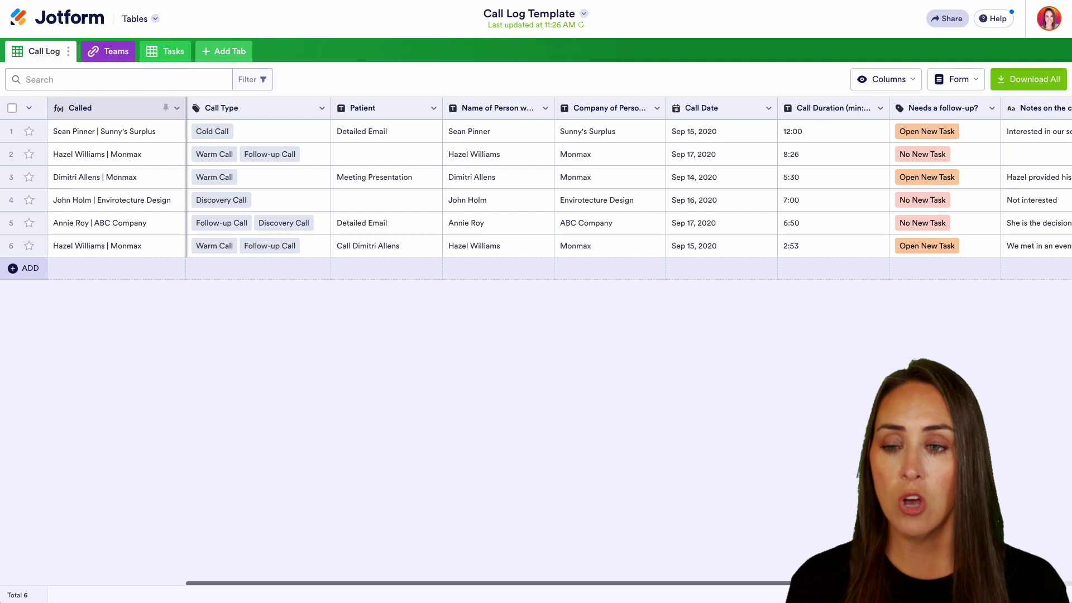
- View the Teams and Tasks sheets, remove the first task's assignee, and return to Call Log
left_click(106, 53)
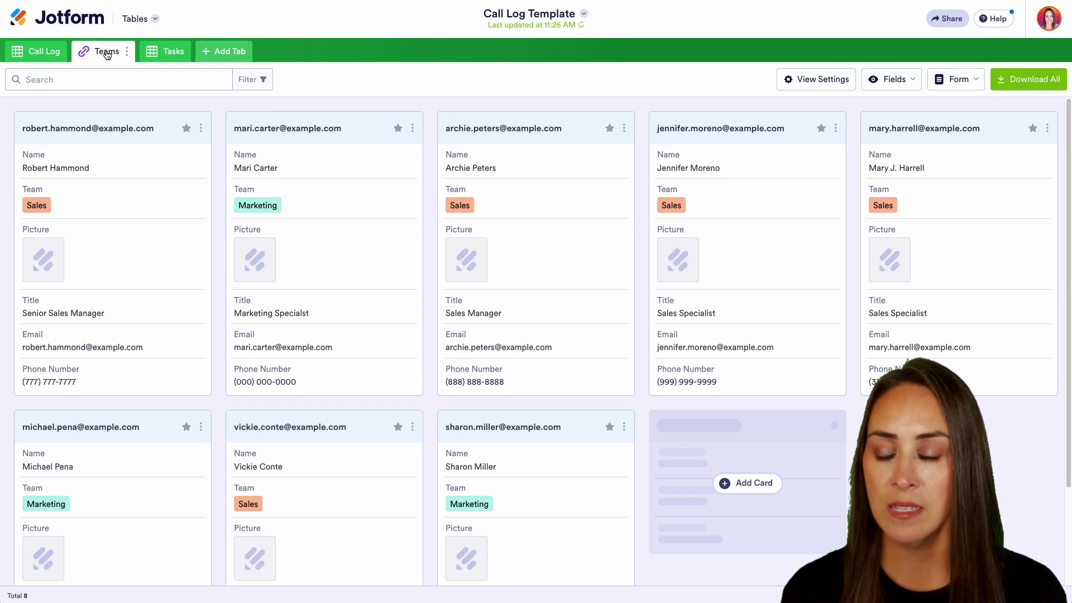
left_click(165, 53)
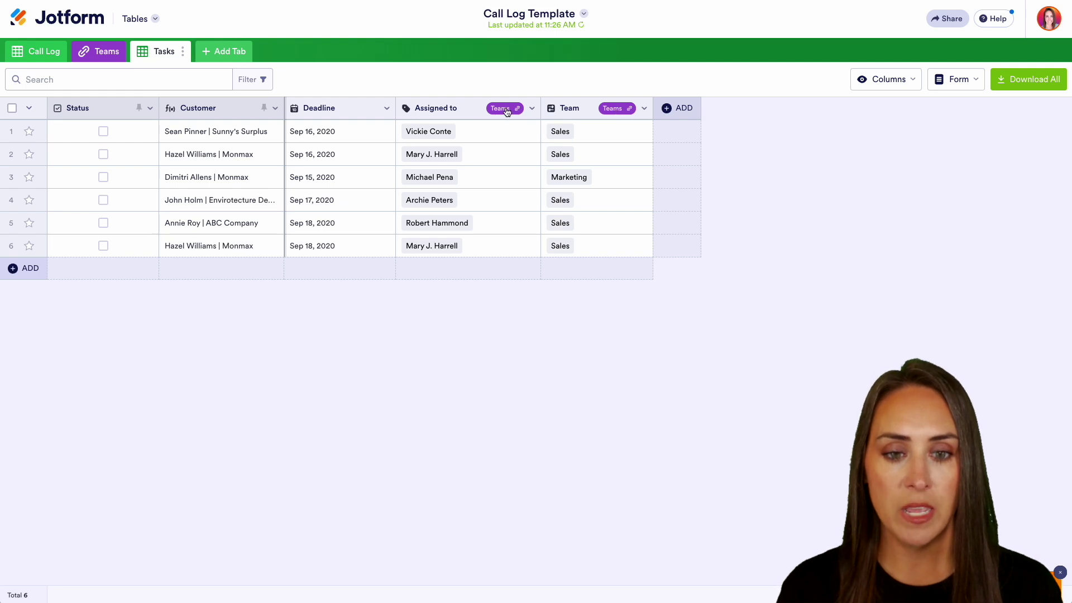
left_click(475, 128)
left_click(472, 132)
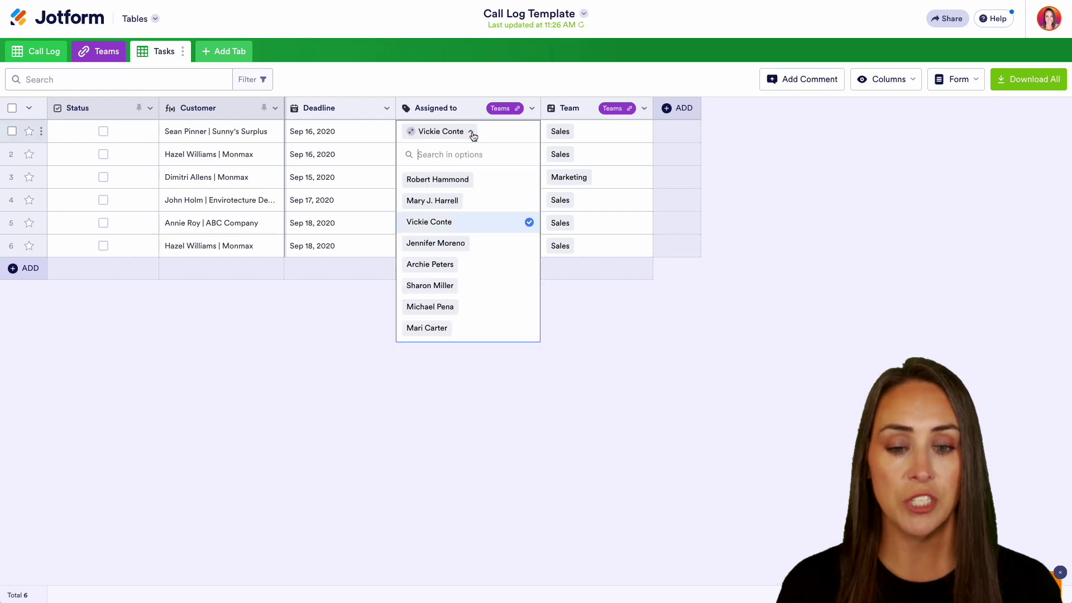
left_click(428, 222)
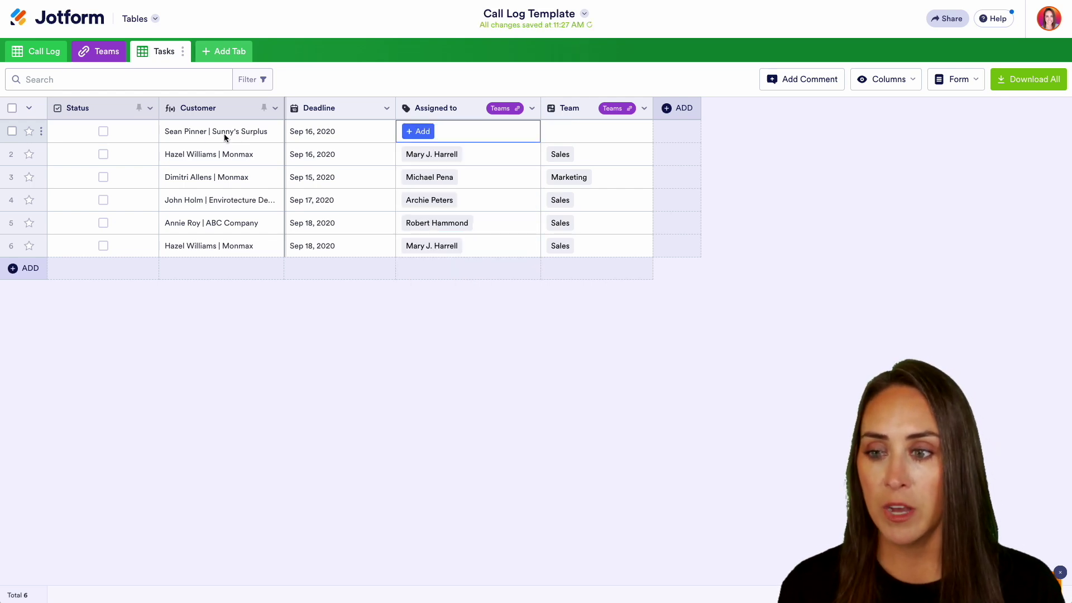
left_click(35, 56)
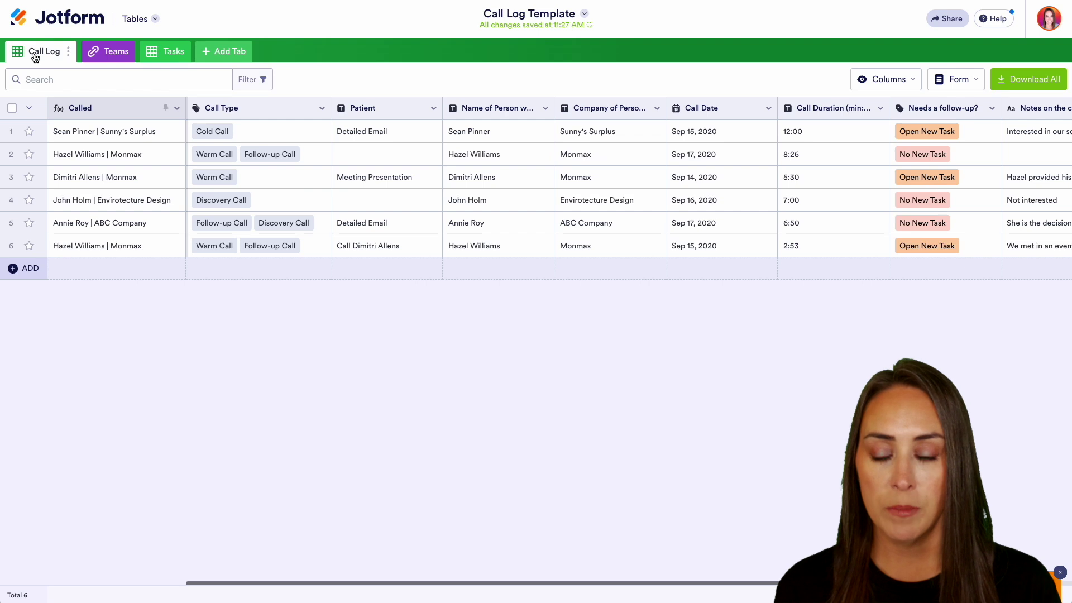
- Inspect the third call's Call Type tag options without changing them
left_click(286, 177)
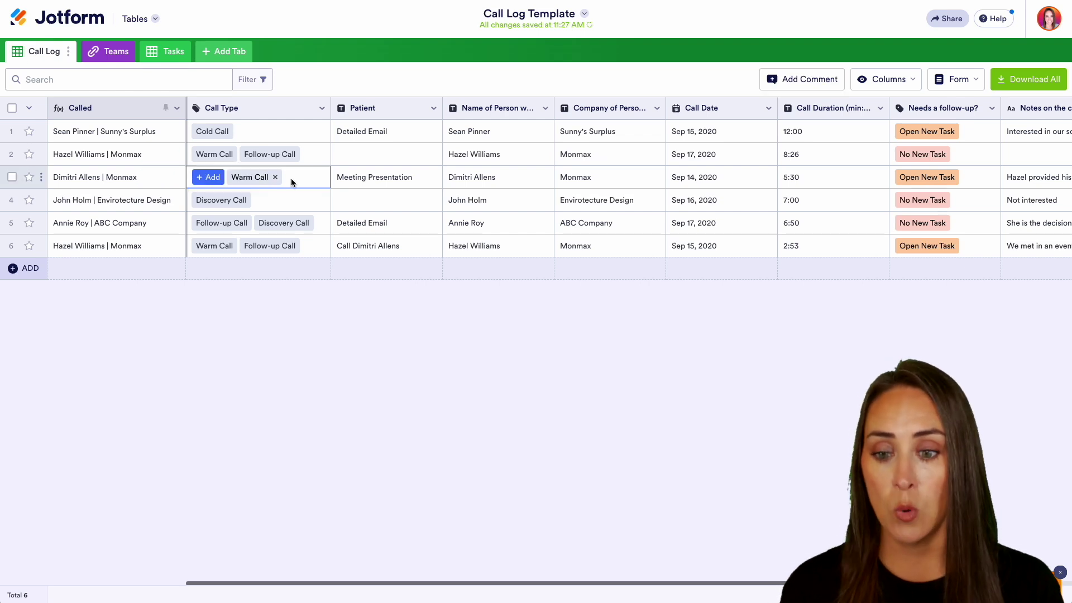
left_click(211, 177)
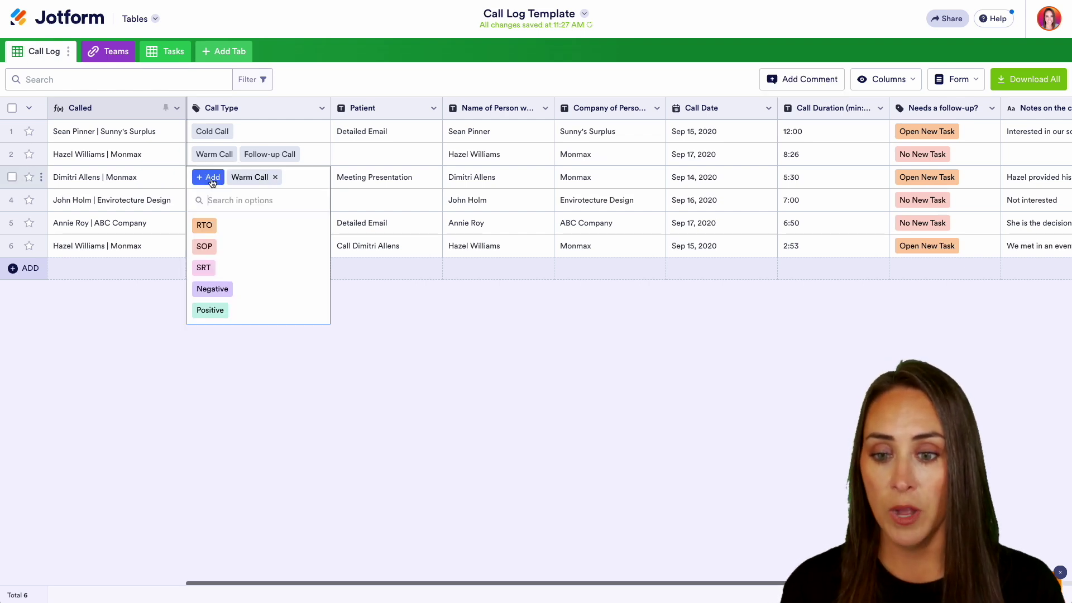
left_click(377, 293)
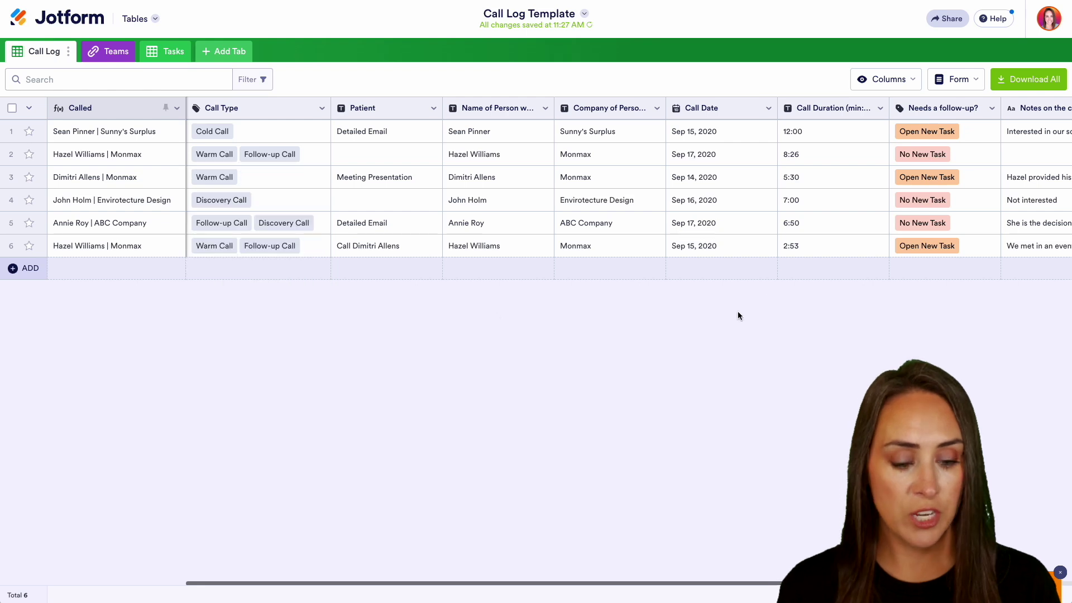
- Widen the Name of Person who Called column and leave for the tables list
left_click_drag(678, 582, 988, 161)
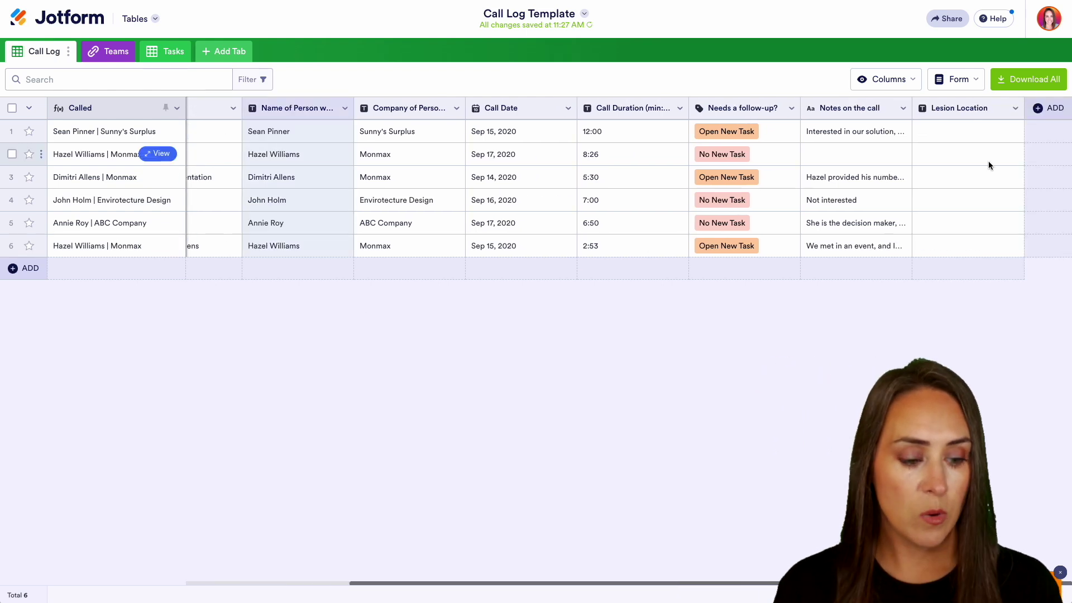
scroll(538, 527, "left", 4)
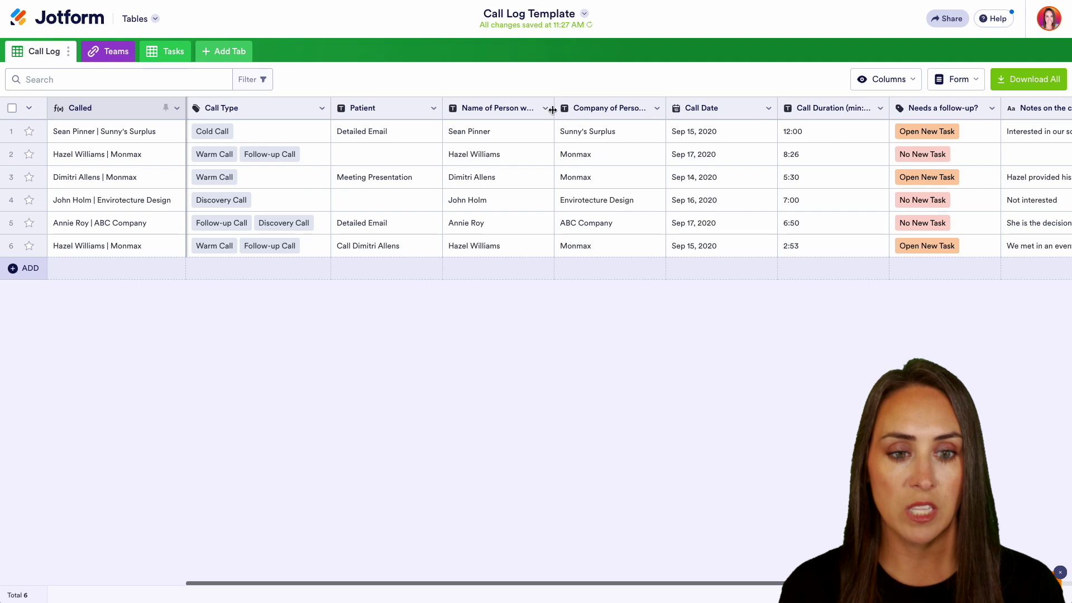
left_click_drag(551, 110, 612, 110)
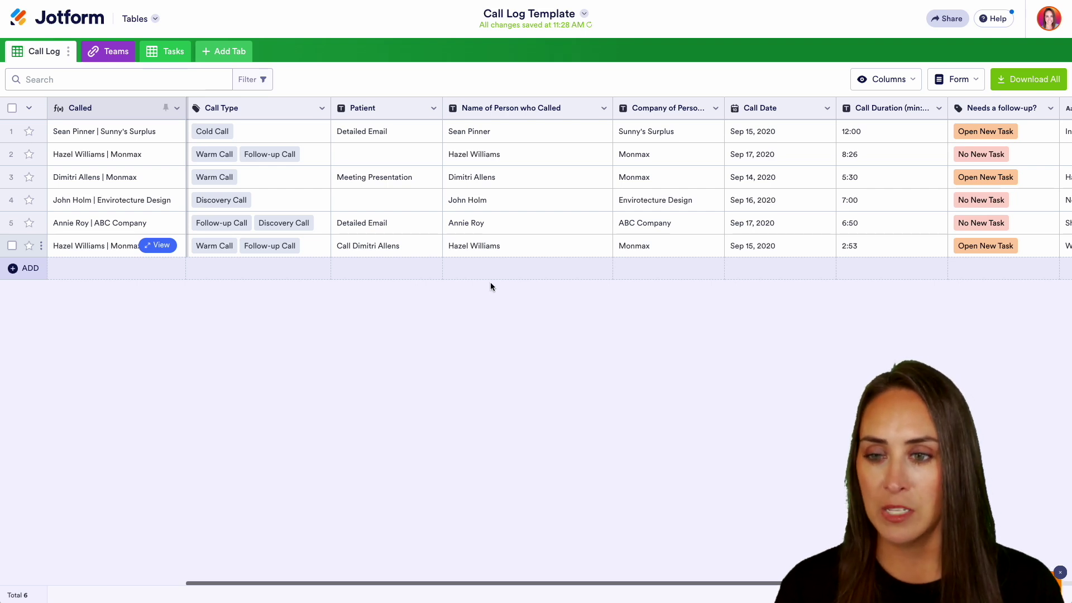
left_click(134, 18)
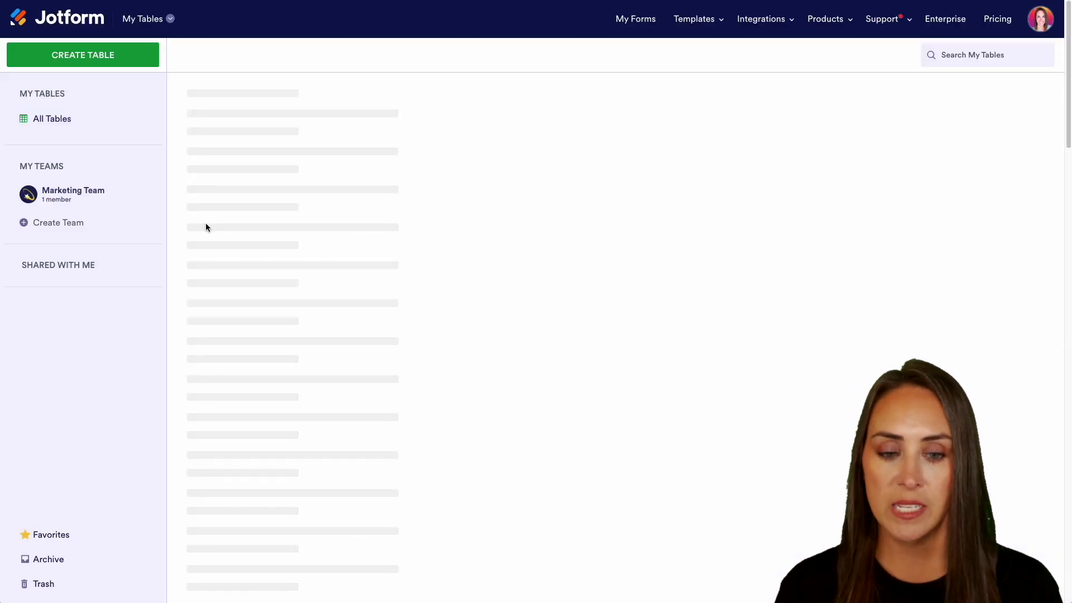
- Create a table from the Auto Body Repair template in Estimate Templates
left_click(96, 58)
left_click(510, 201)
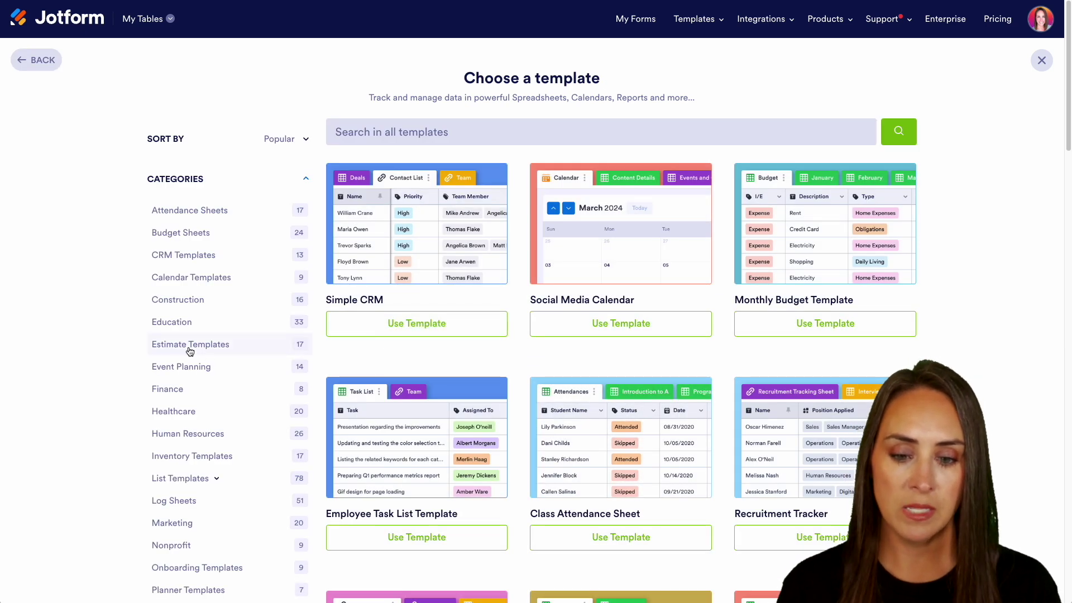
left_click(190, 345)
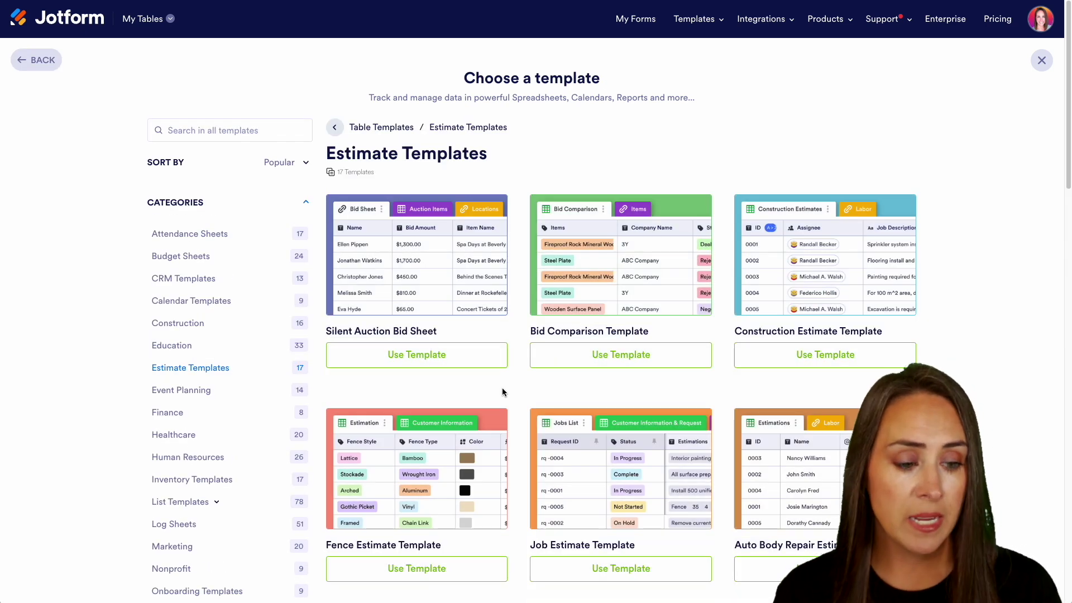
scroll(524, 388, "down", 2)
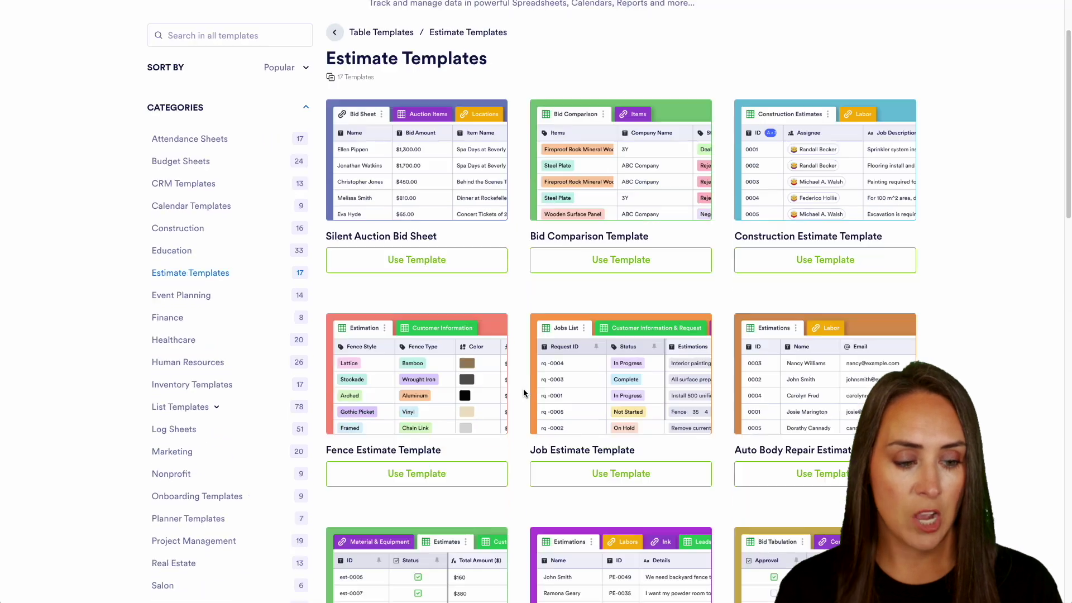
scroll(524, 392, "down", 2)
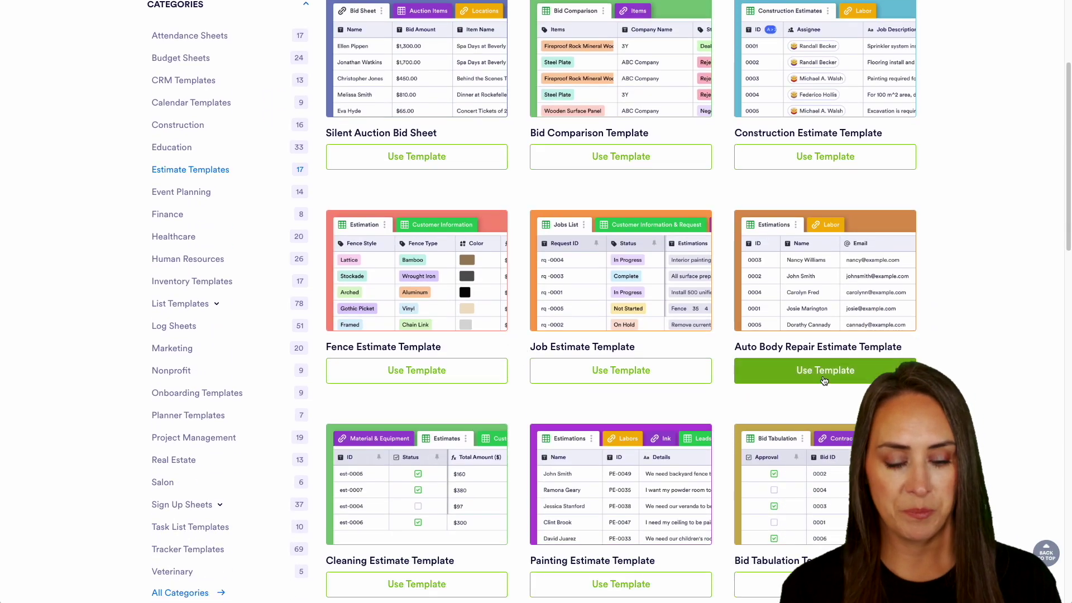
left_click(825, 370)
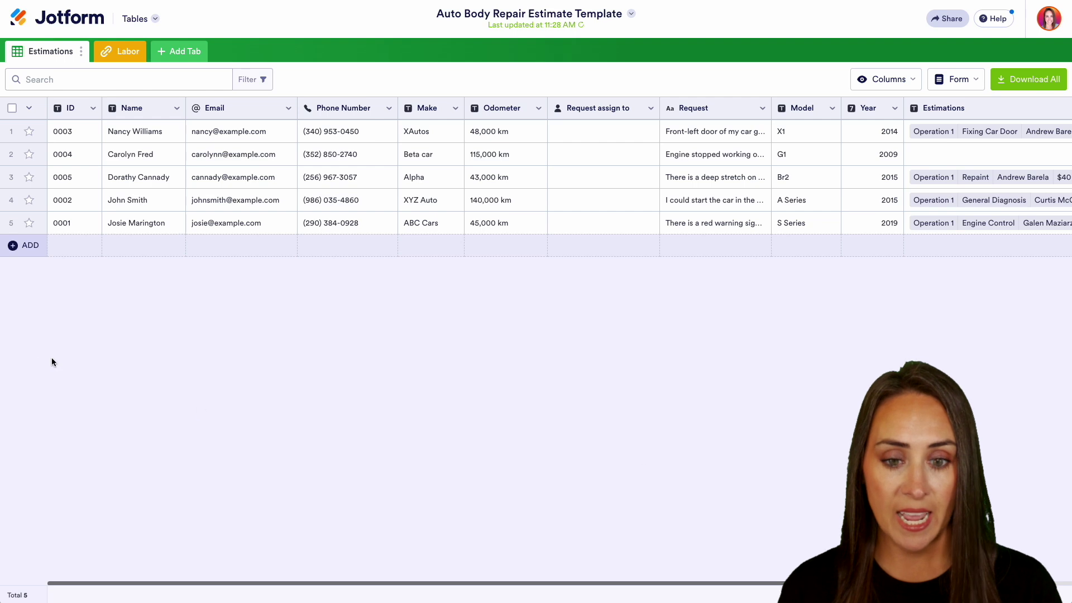
- Scroll across the Estimations columns and glance at the Labor sheet
left_click_drag(486, 580, 704, 565)
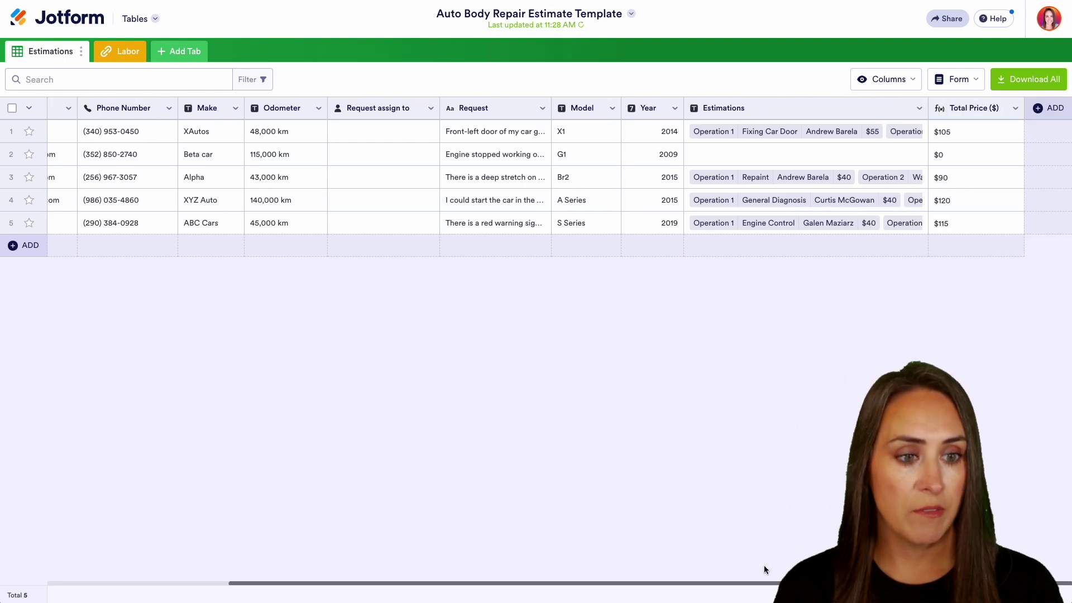
left_click_drag(662, 582, 335, 591)
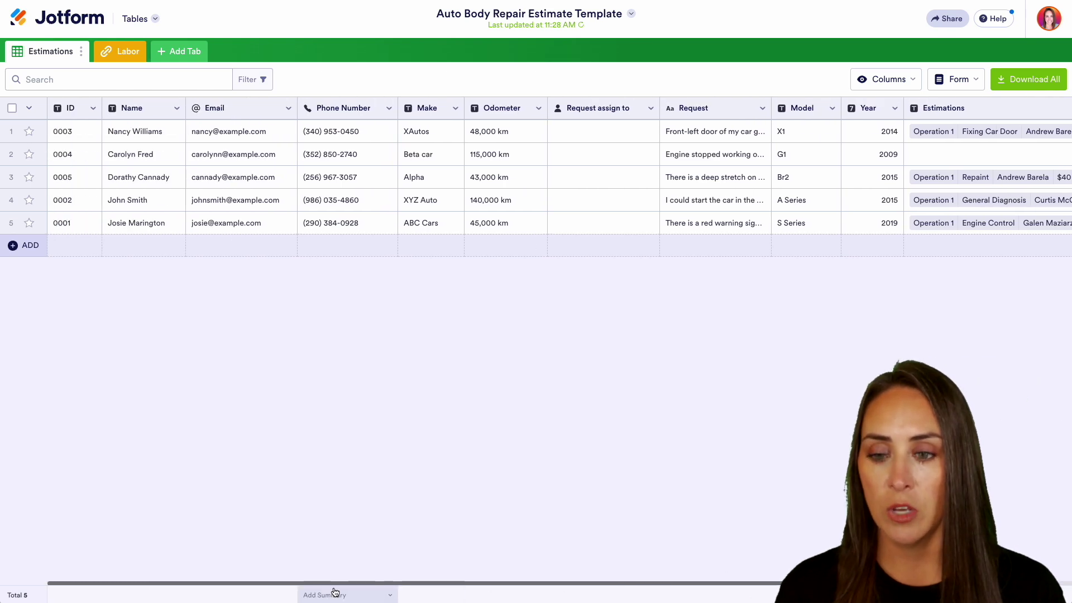
left_click(125, 55)
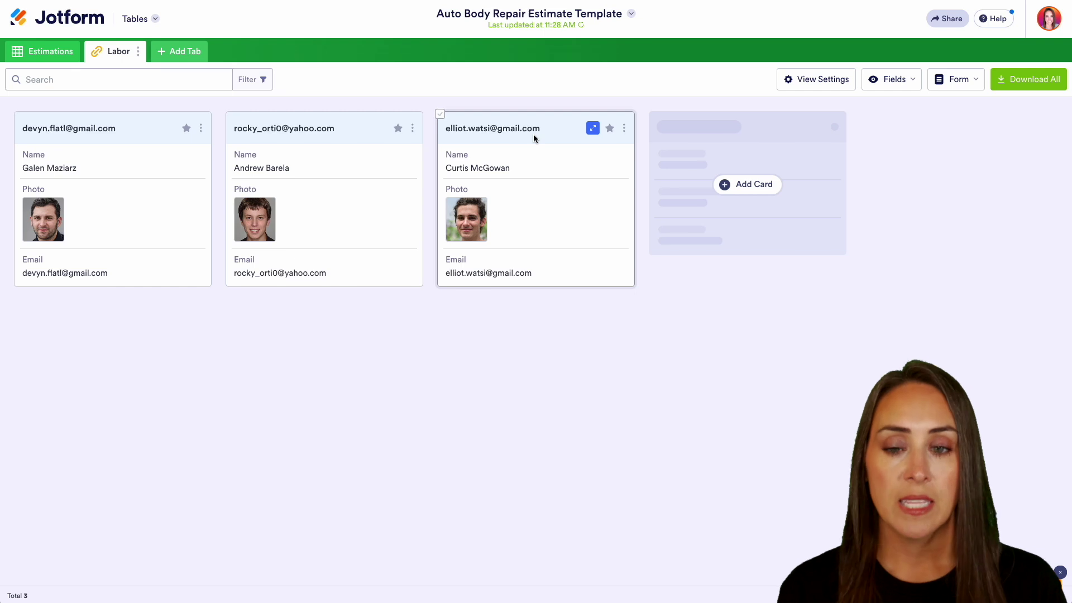
left_click(40, 55)
left_click_drag(486, 581, 668, 581)
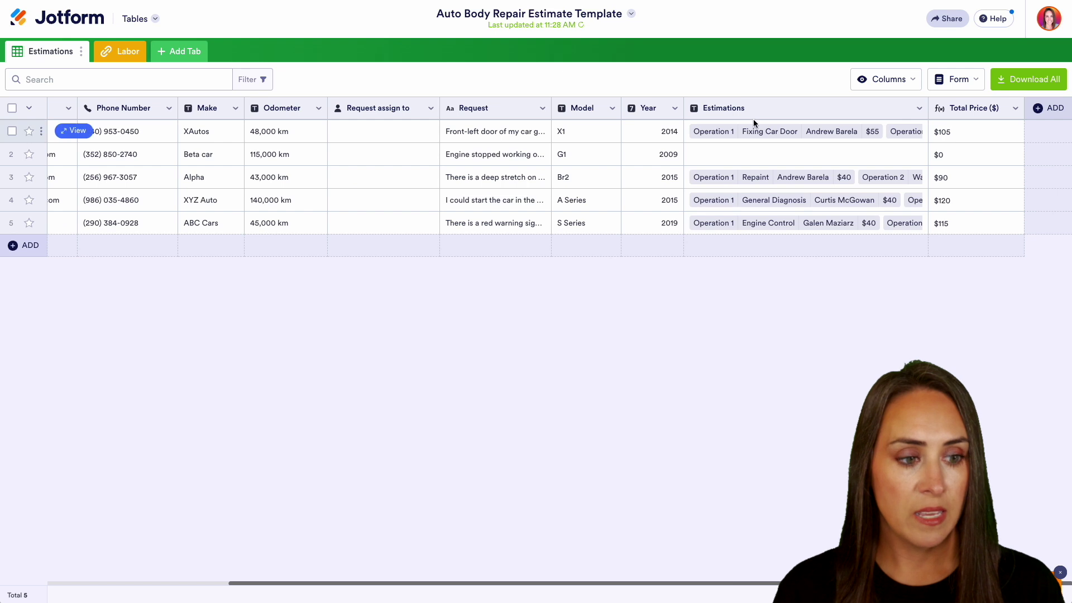
- Assign the first listed labor worker to the Beta car's estimate, then return to My Tables
left_click(764, 155)
left_click(875, 202)
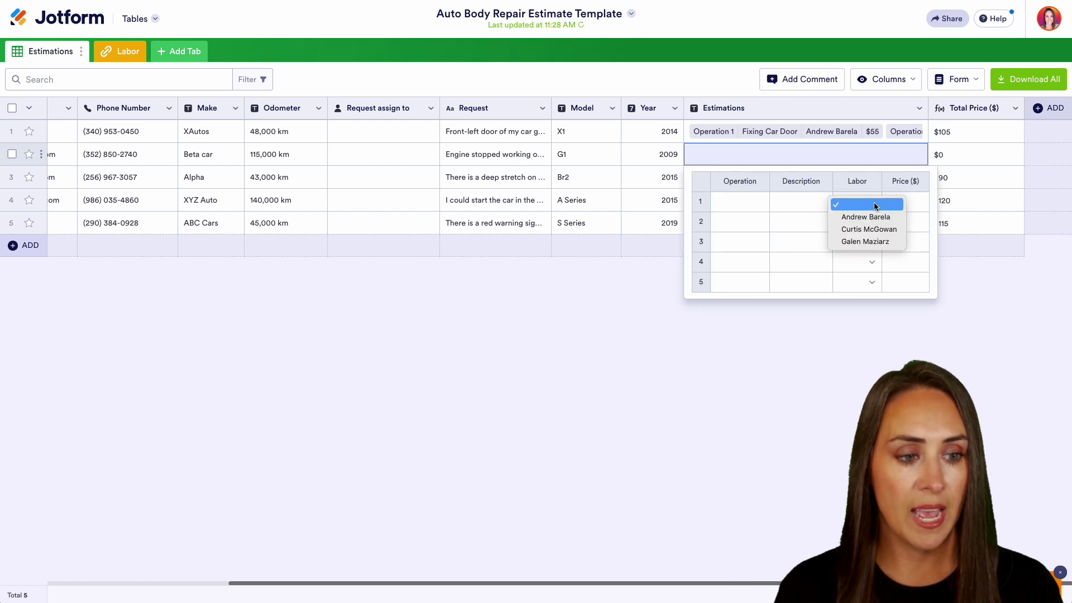
left_click(874, 218)
left_click(719, 205)
left_click(805, 206)
left_click(900, 202)
key("Escape")
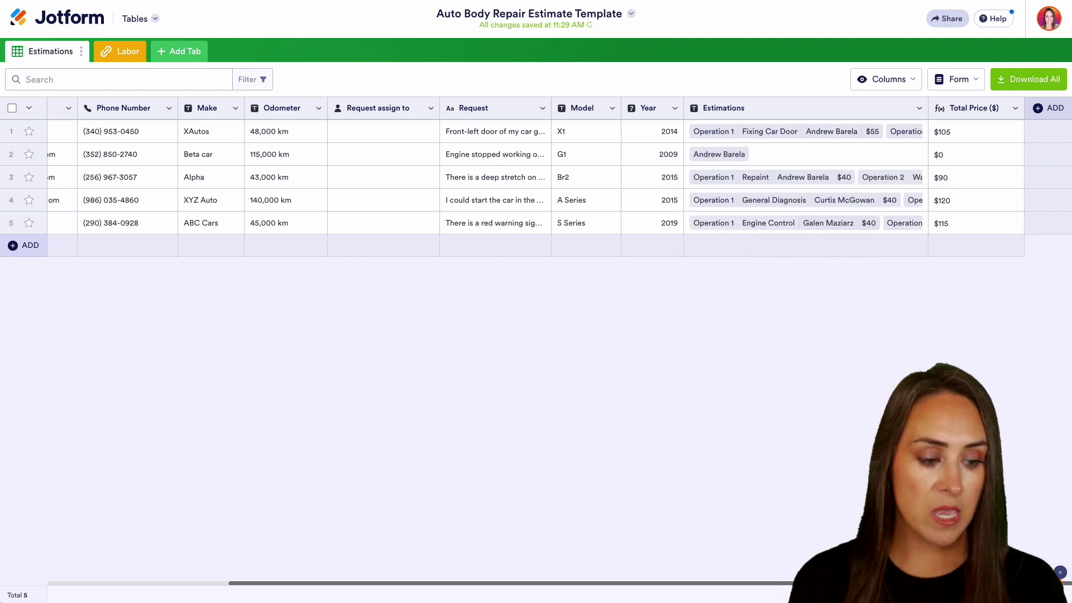
scroll(337, 524, "left", 5)
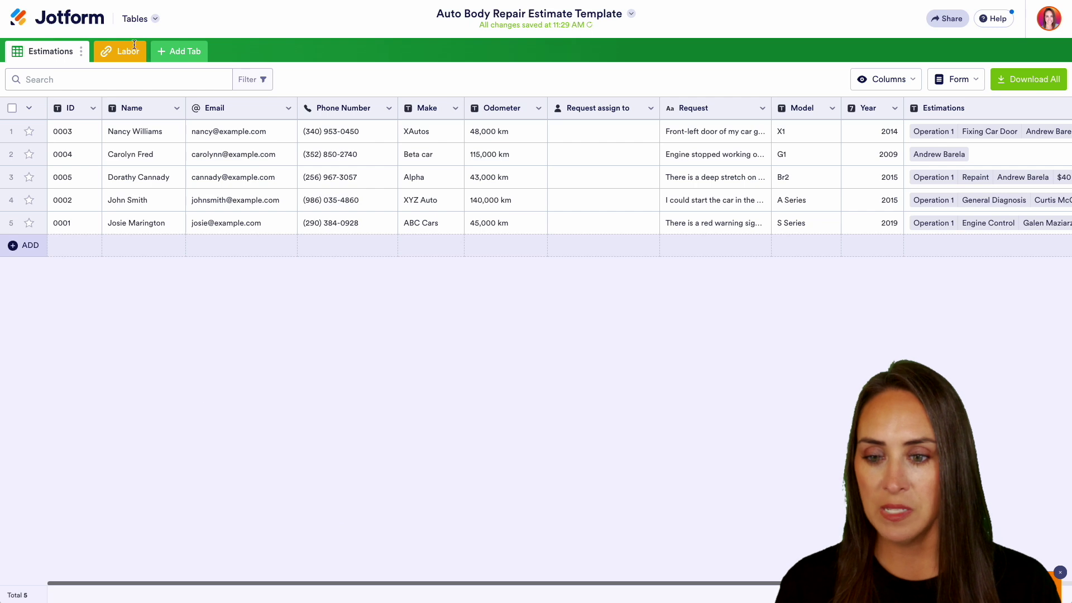
left_click(135, 17)
left_click(175, 219)
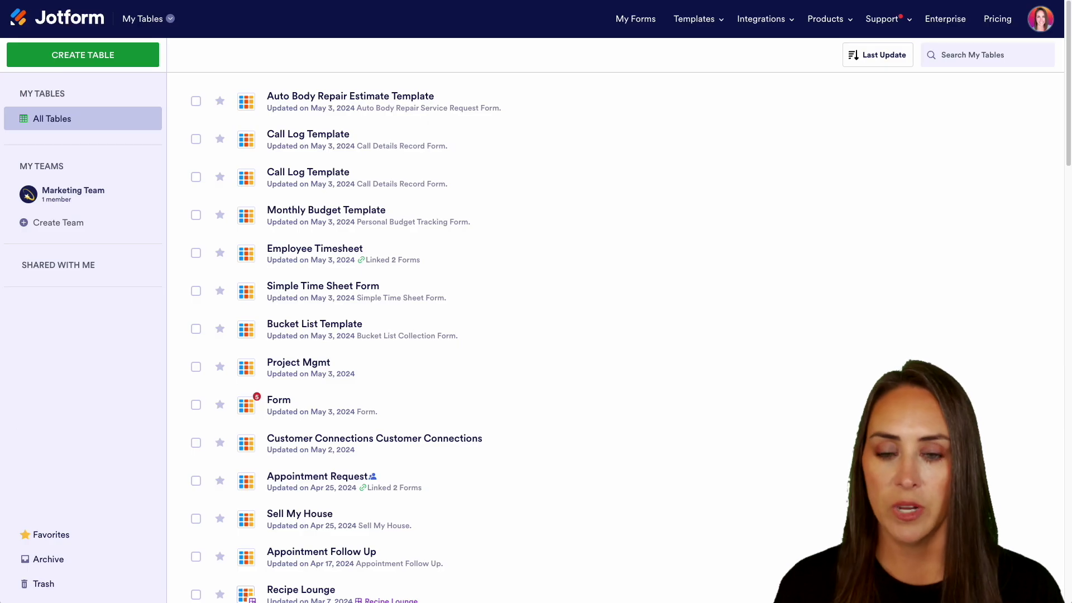
- Create a table from the Sprint Planning template under Project Management
left_click(89, 61)
left_click(528, 196)
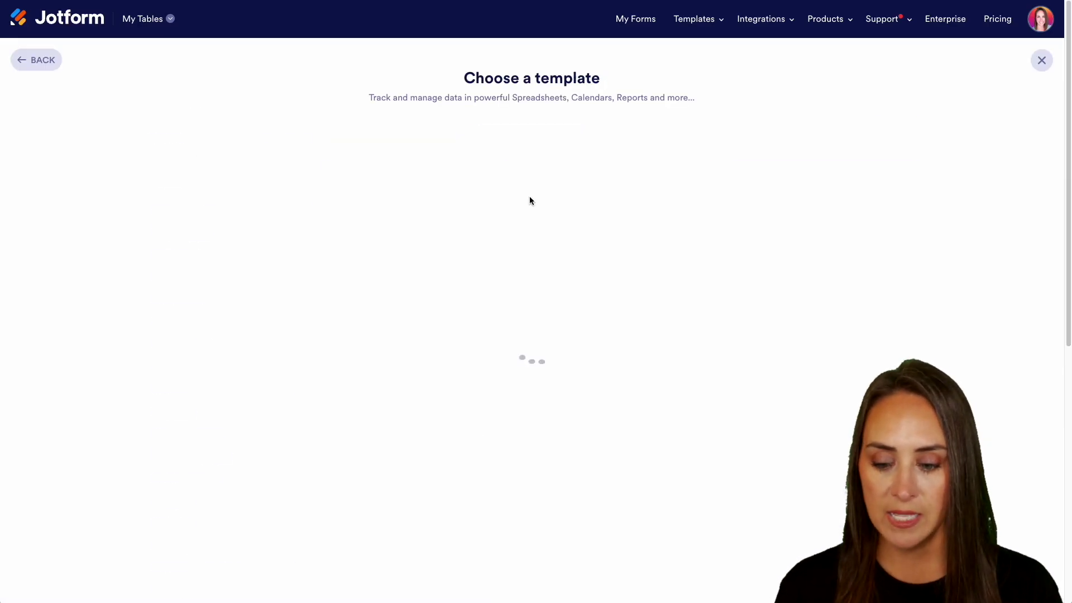
scroll(78, 412, "down", 4)
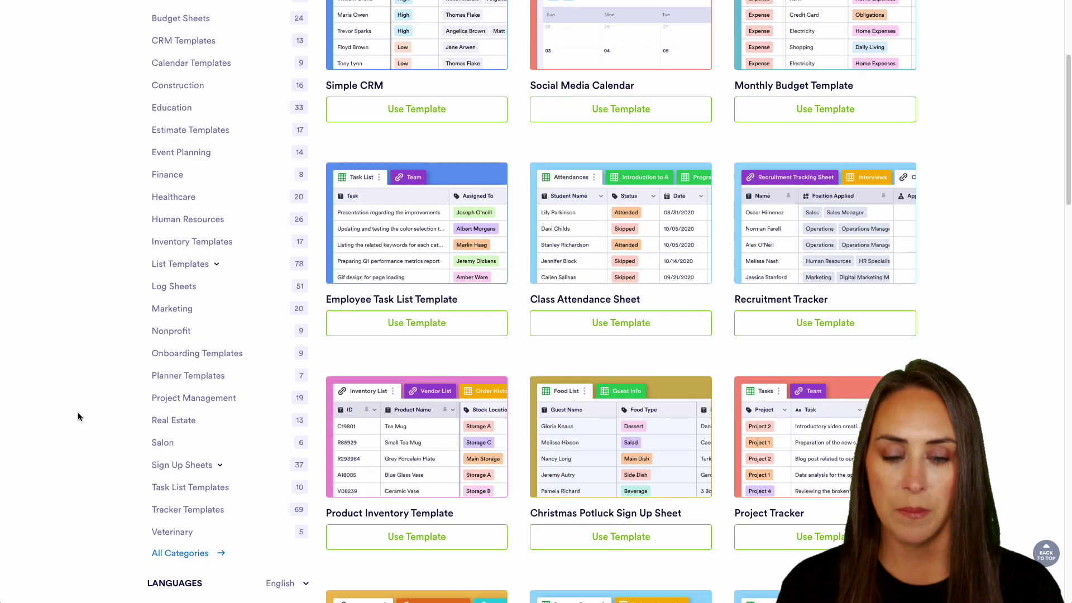
left_click(200, 398)
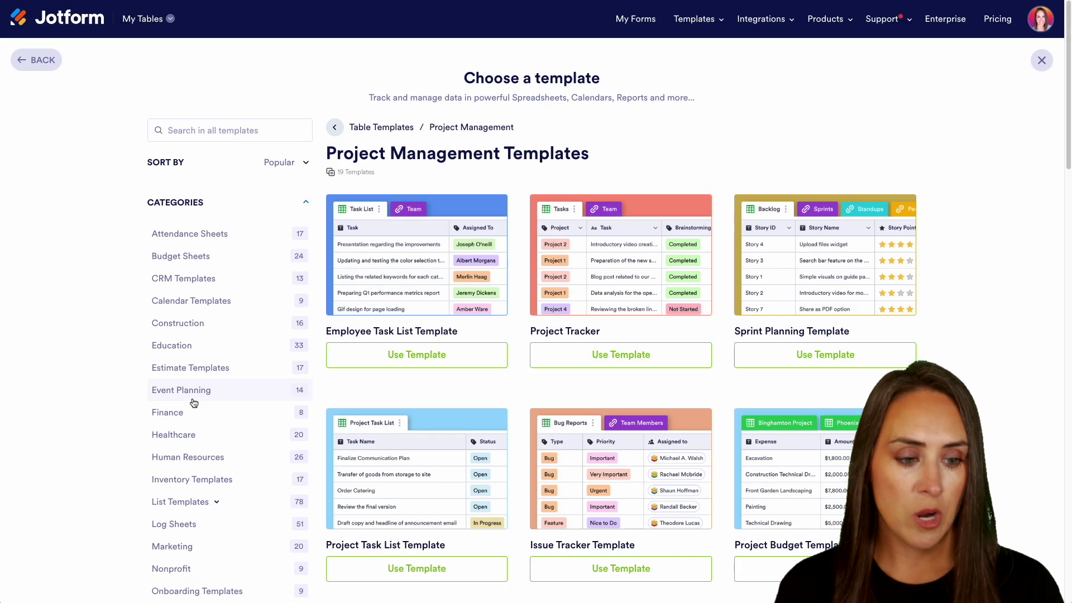
left_click(883, 364)
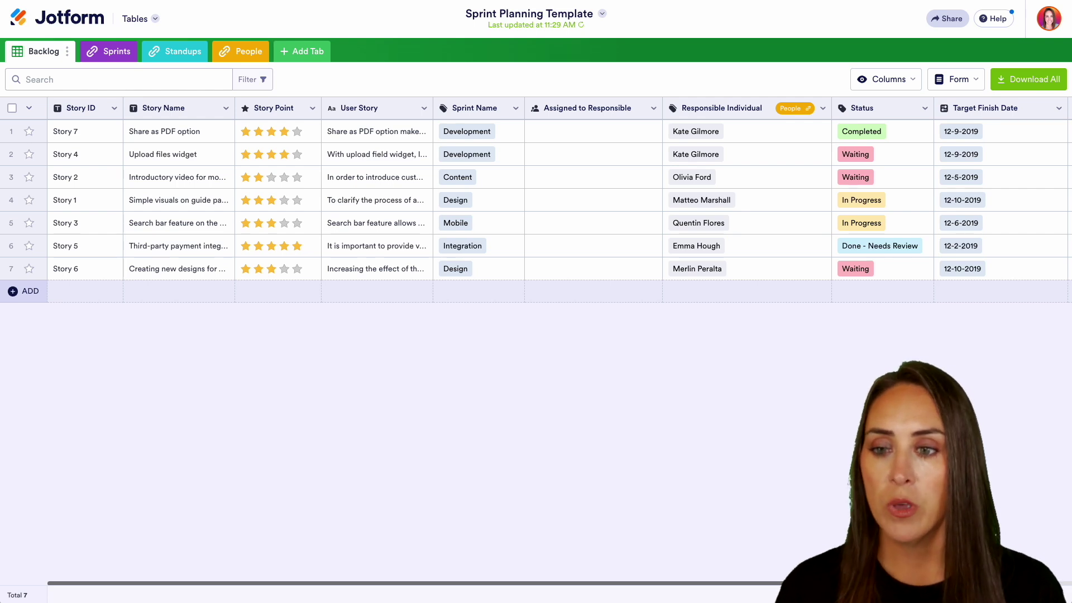
- Look through the Sprints, Standups and People sheets, scrolling across the Sprints columns
left_click(107, 53)
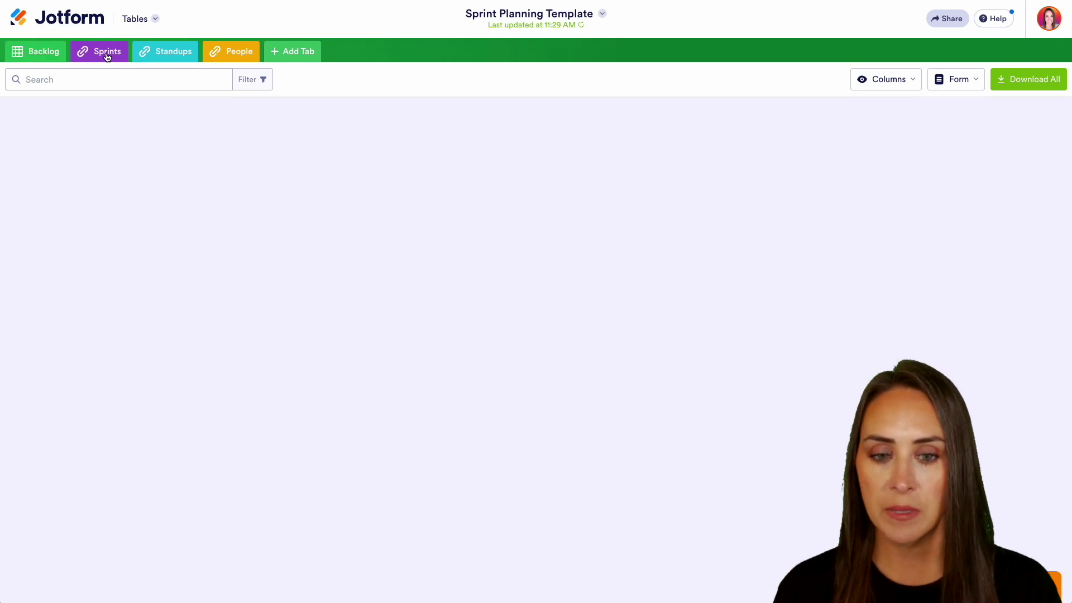
left_click(176, 56)
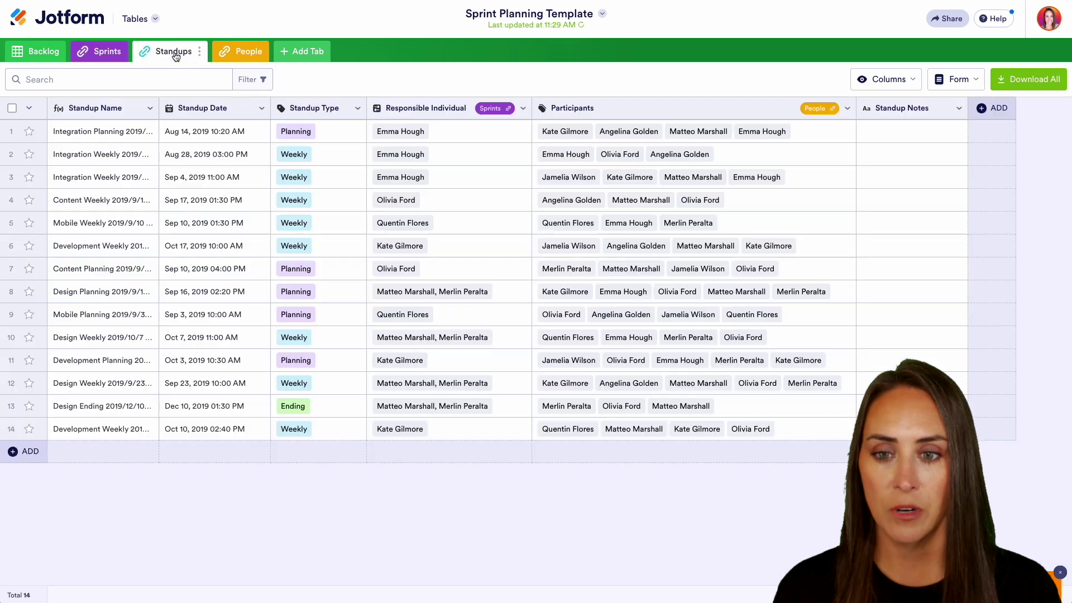
left_click(239, 56)
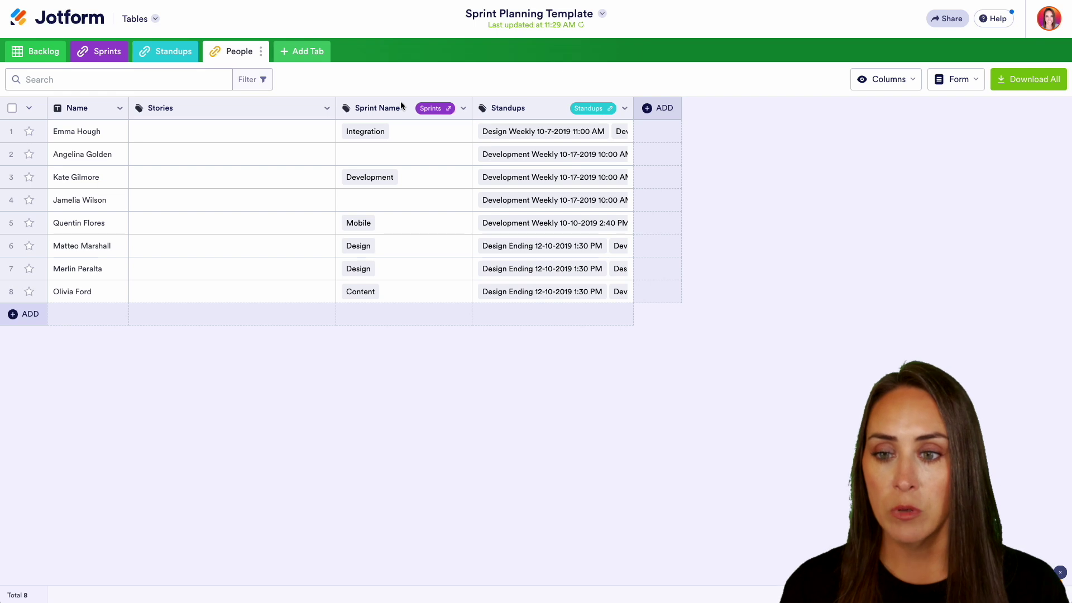
left_click(171, 54)
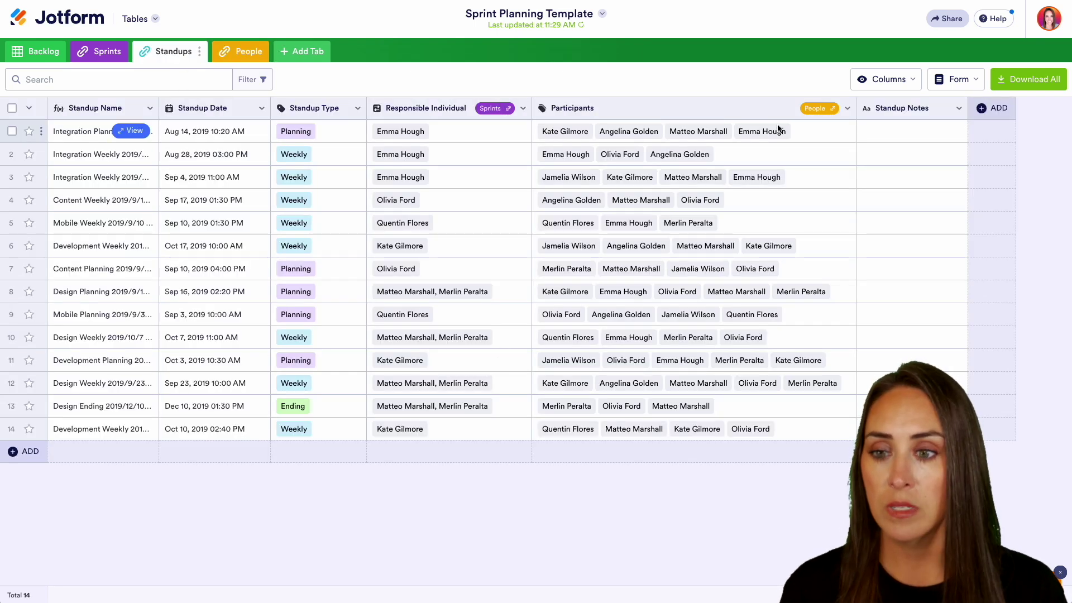
left_click(89, 56)
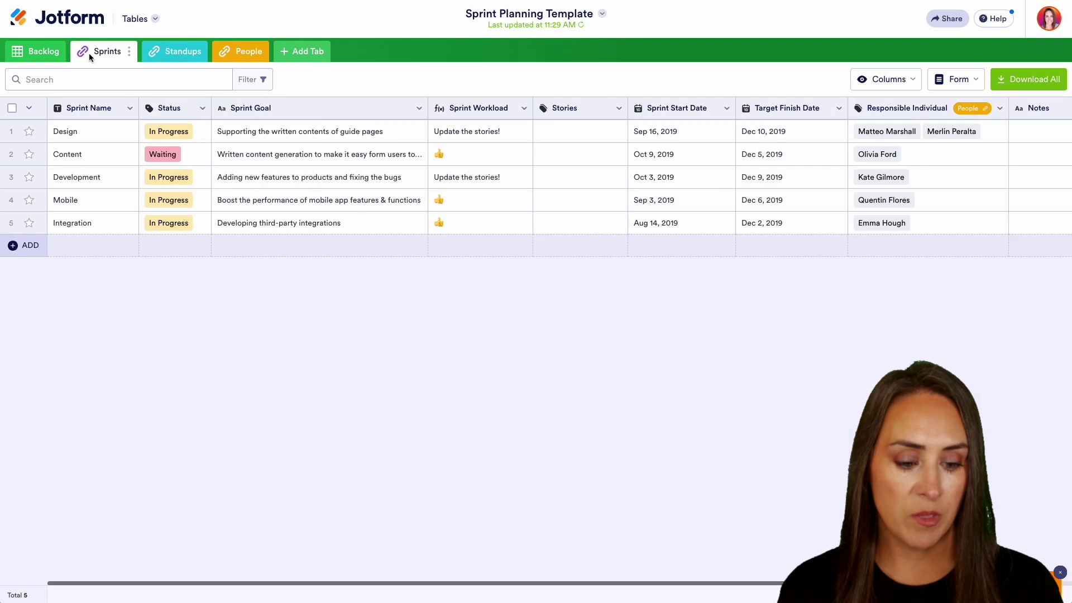
scroll(629, 582, "right", 3)
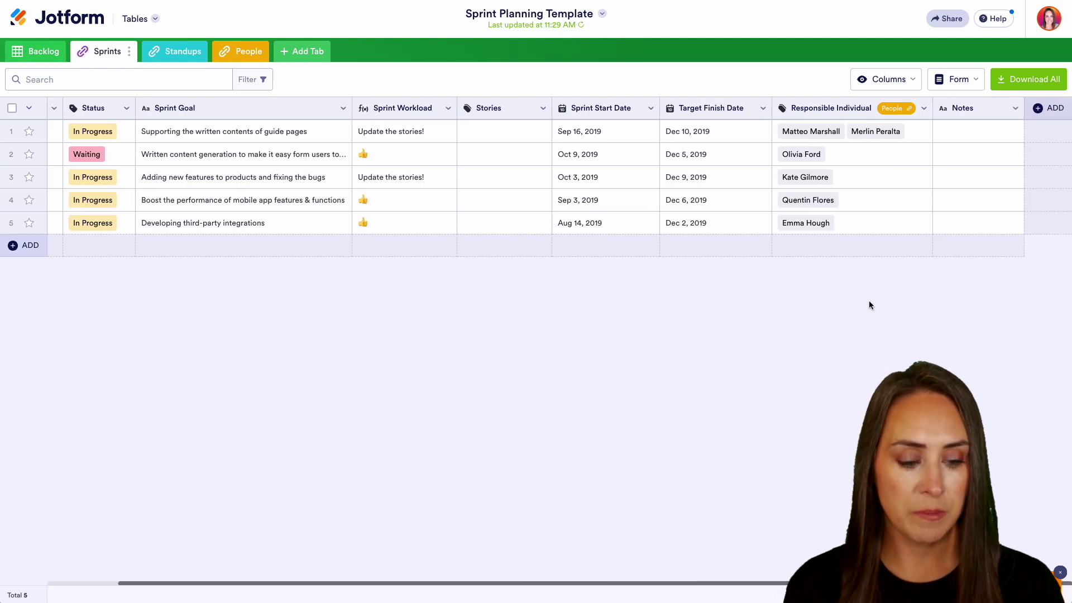
scroll(739, 584, "left", 2)
scroll(739, 583, "left", 2)
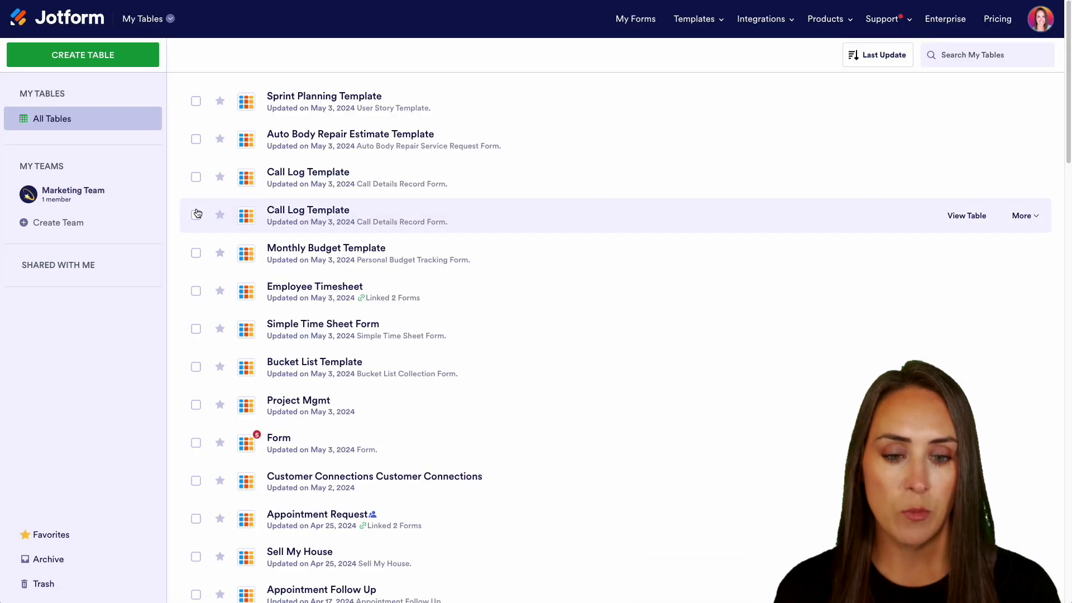
- Create a new table from the Volunteer Sign Up Sheet template in the Sign Up Sheets category
left_click(102, 54)
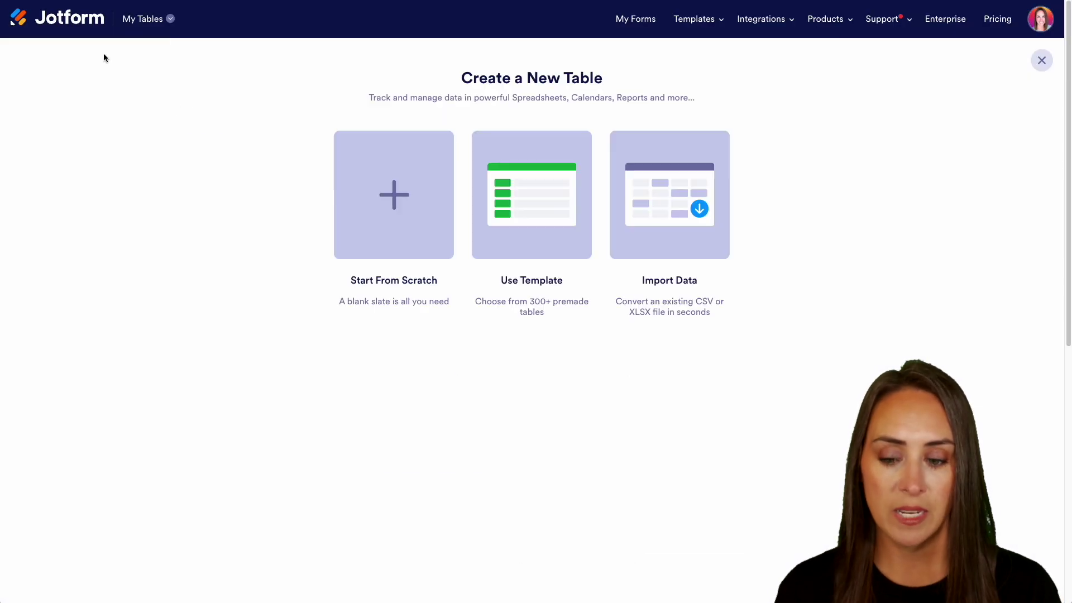
left_click(529, 192)
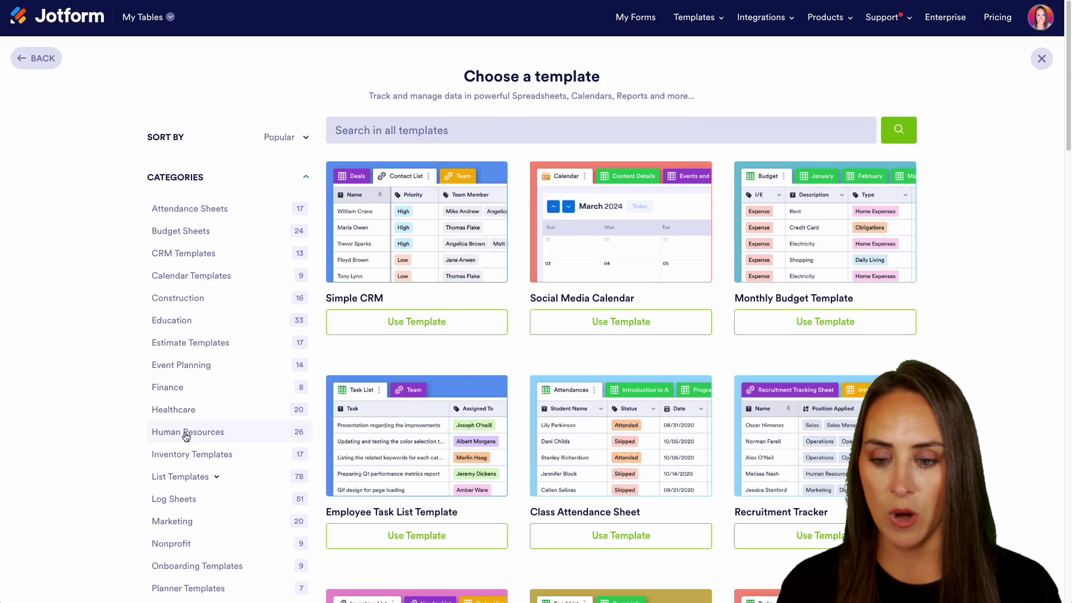
scroll(184, 431, "down", 5)
left_click(178, 375)
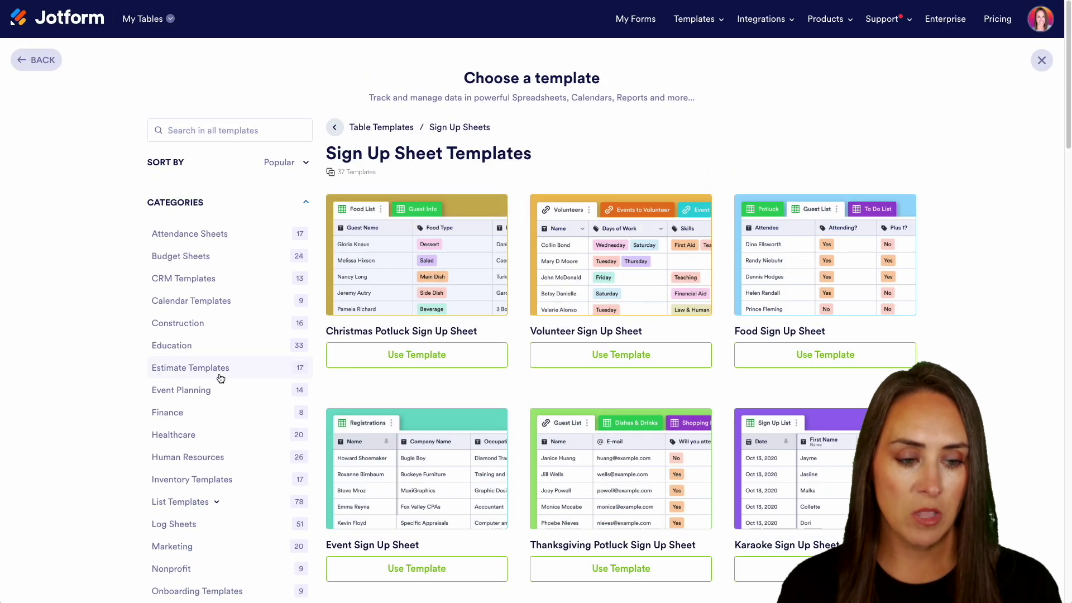
left_click(586, 360)
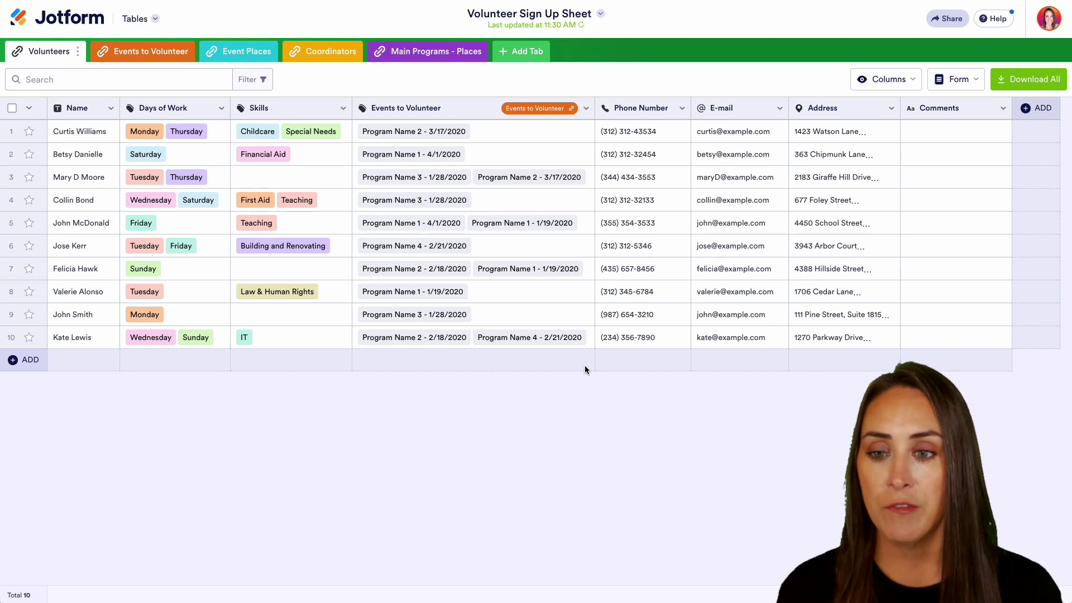
- Browse the Events to Volunteer, Event Places, Coordinators and Main Programs - Places sheets
left_click(138, 51)
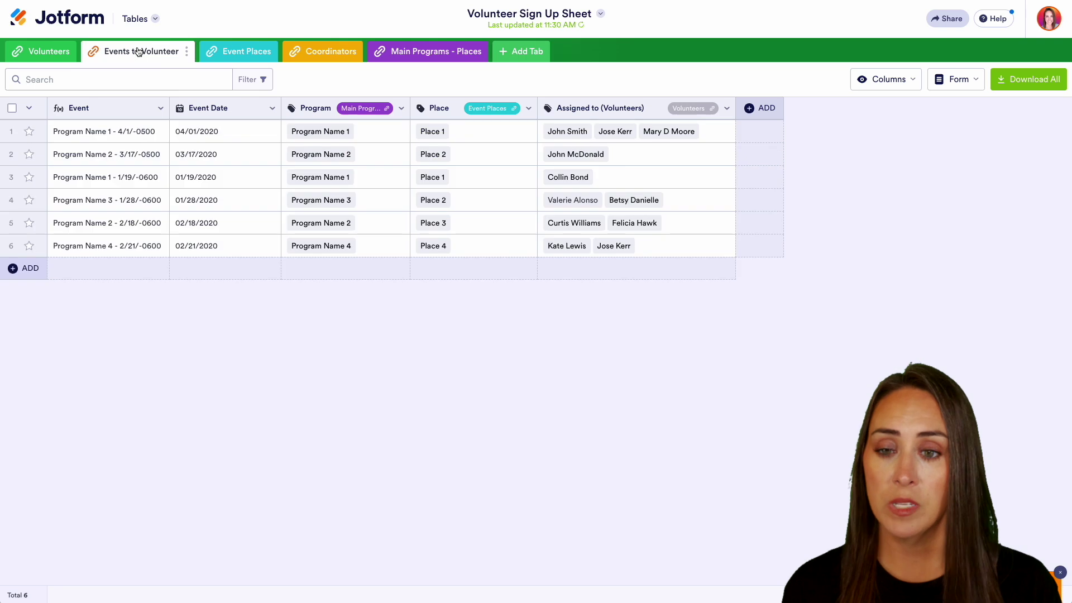
left_click(246, 55)
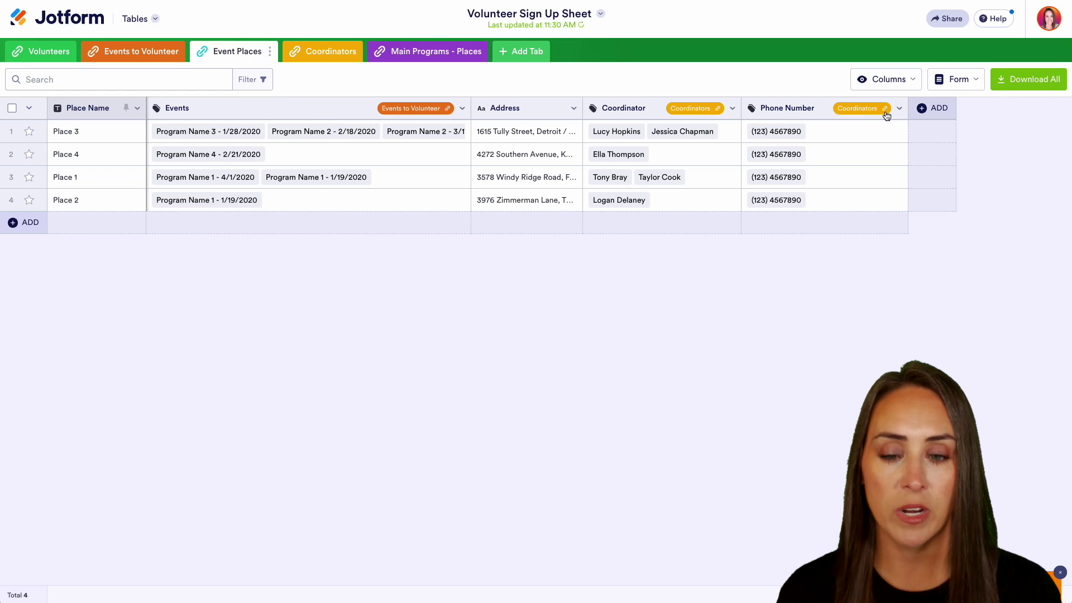
left_click(324, 57)
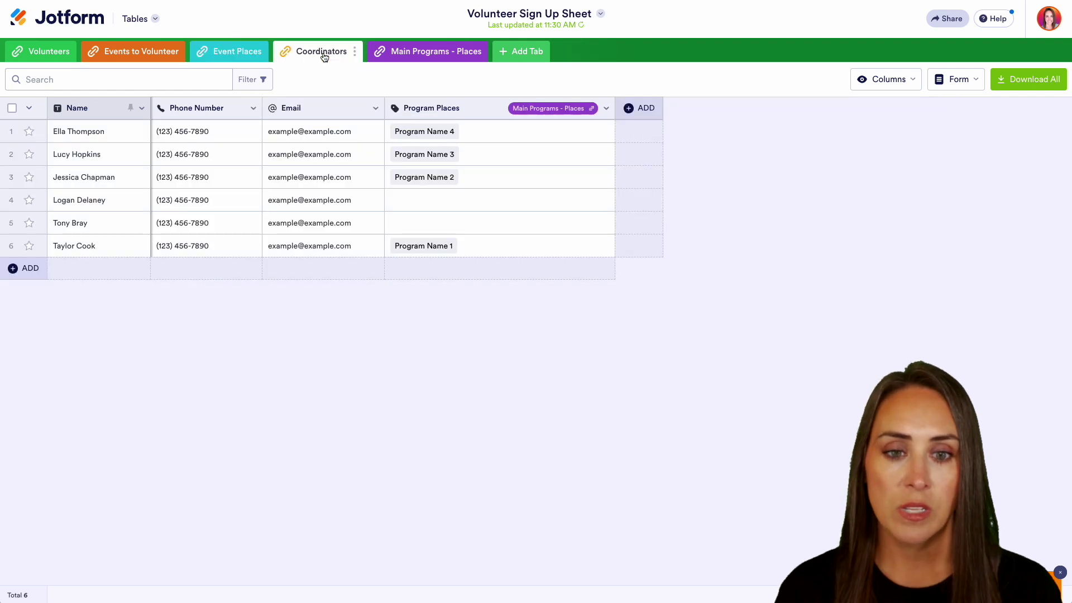
left_click(447, 56)
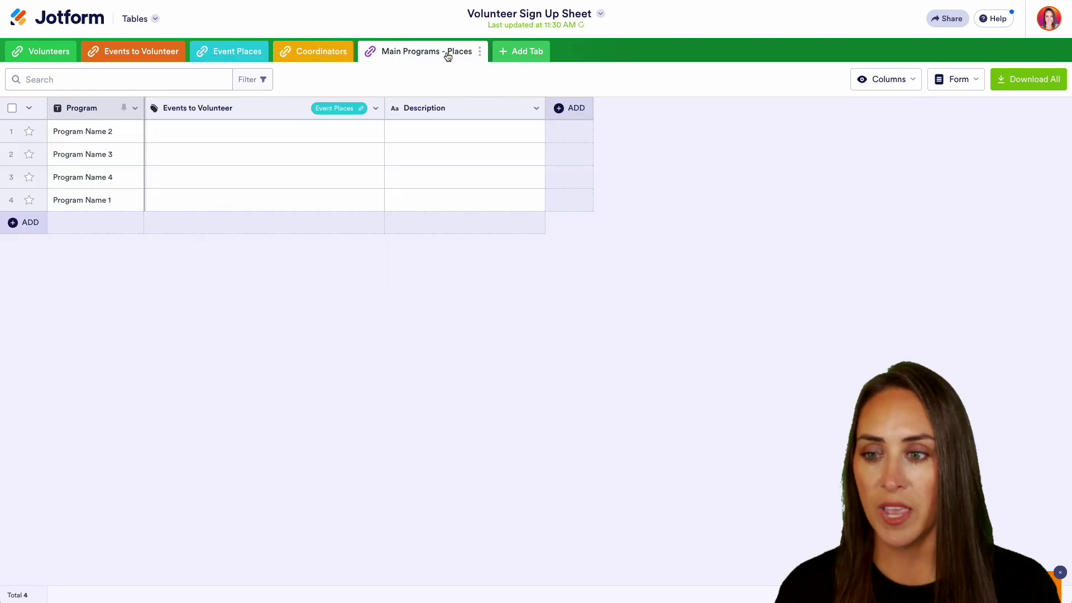
- On the Volunteers sheet, link Program Name 3 - 1/28/2020 to the row 1 volunteer
left_click(39, 56)
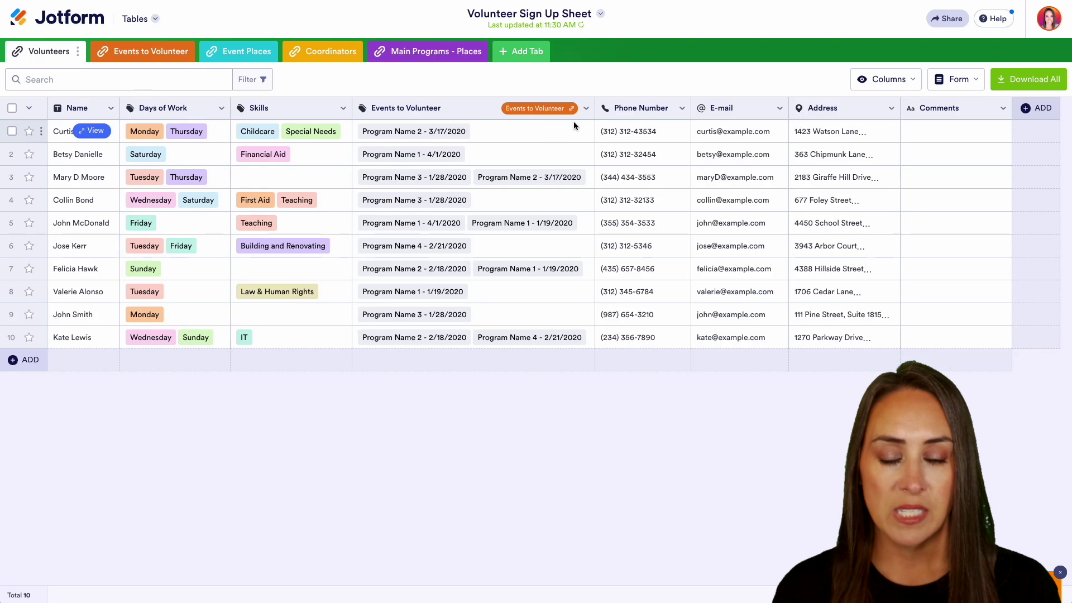
left_click(491, 131)
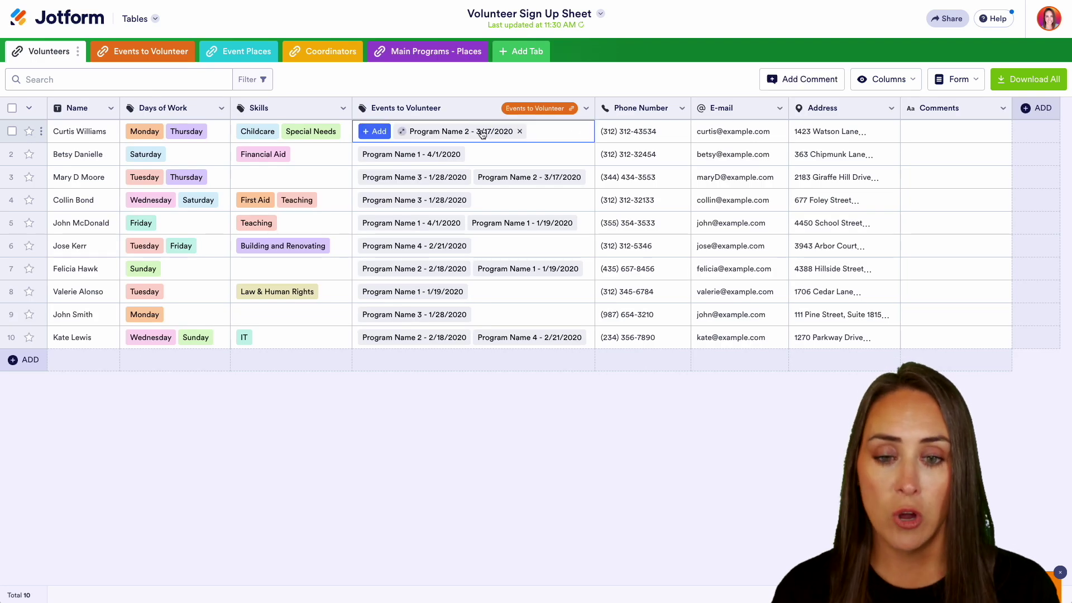
left_click(384, 132)
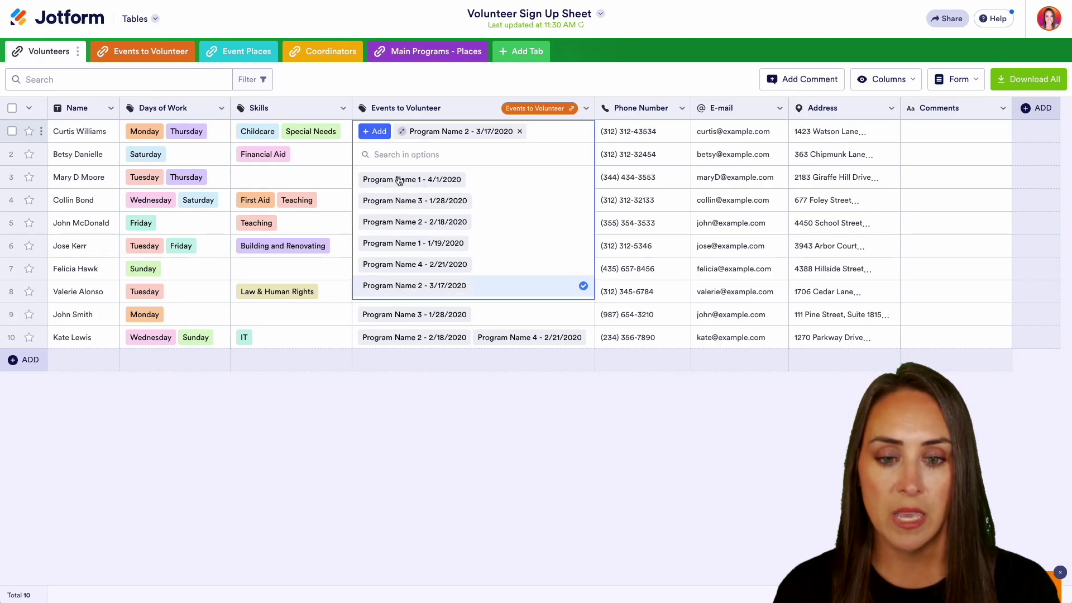
left_click(406, 203)
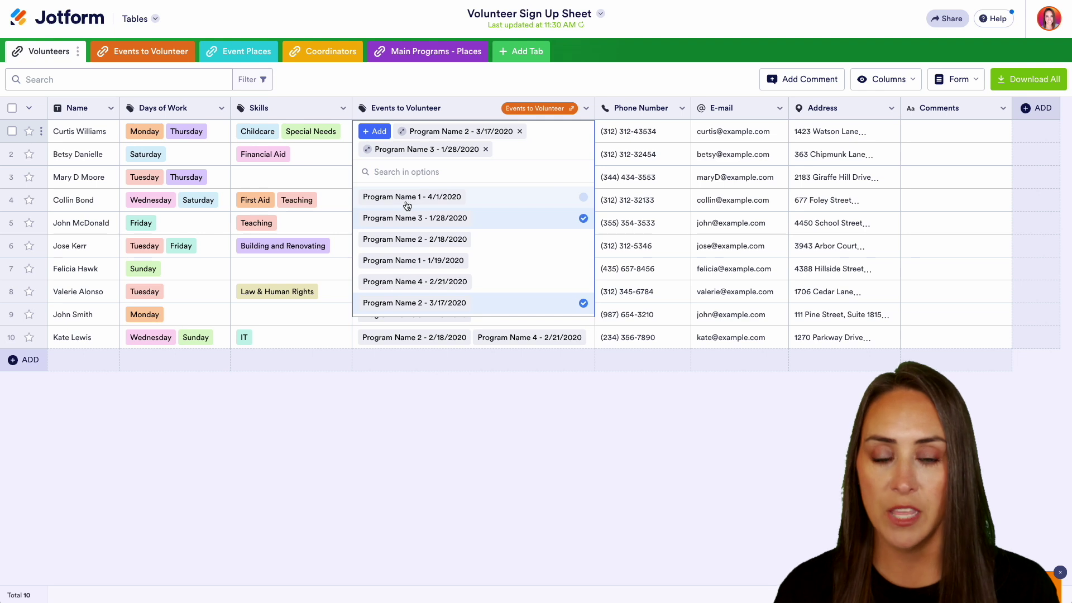
left_click(538, 403)
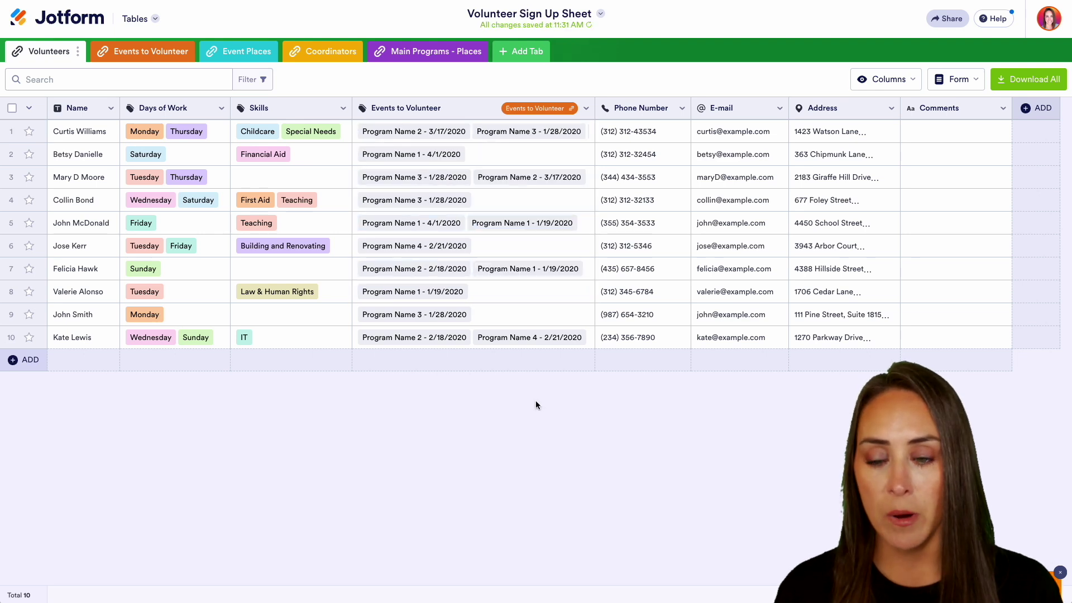
- Give the row 3 volunteer the IT and Childcare skills
left_click(246, 178)
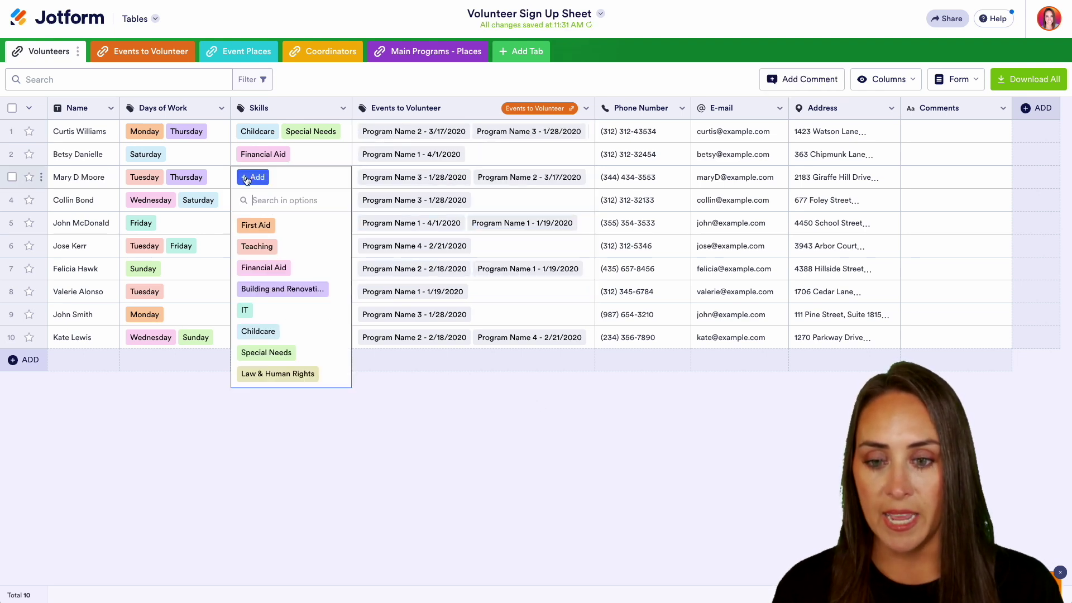
left_click(245, 310)
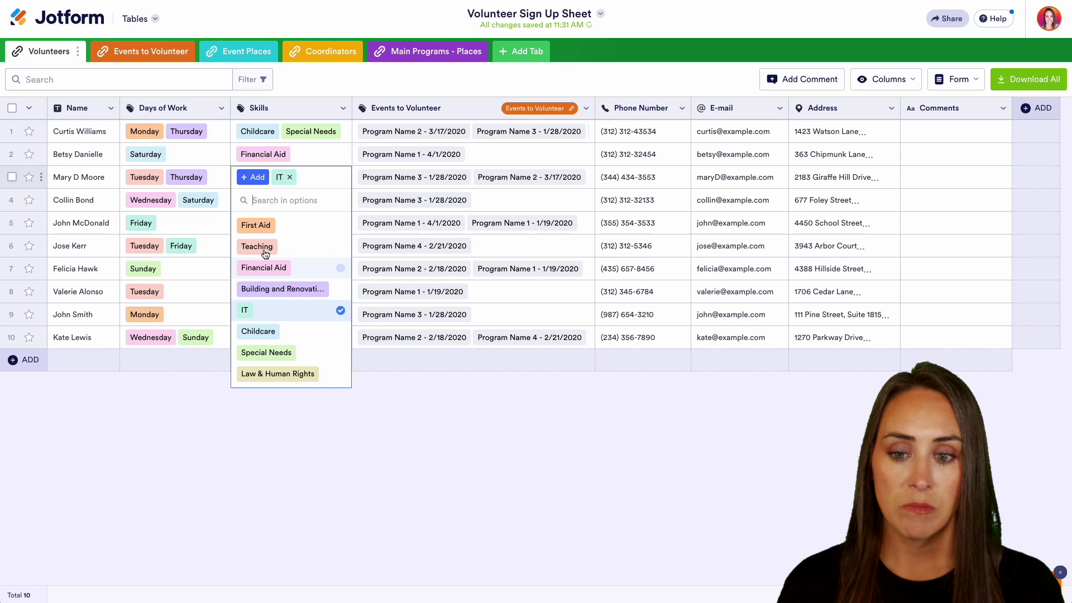
left_click(253, 332)
left_click(611, 485)
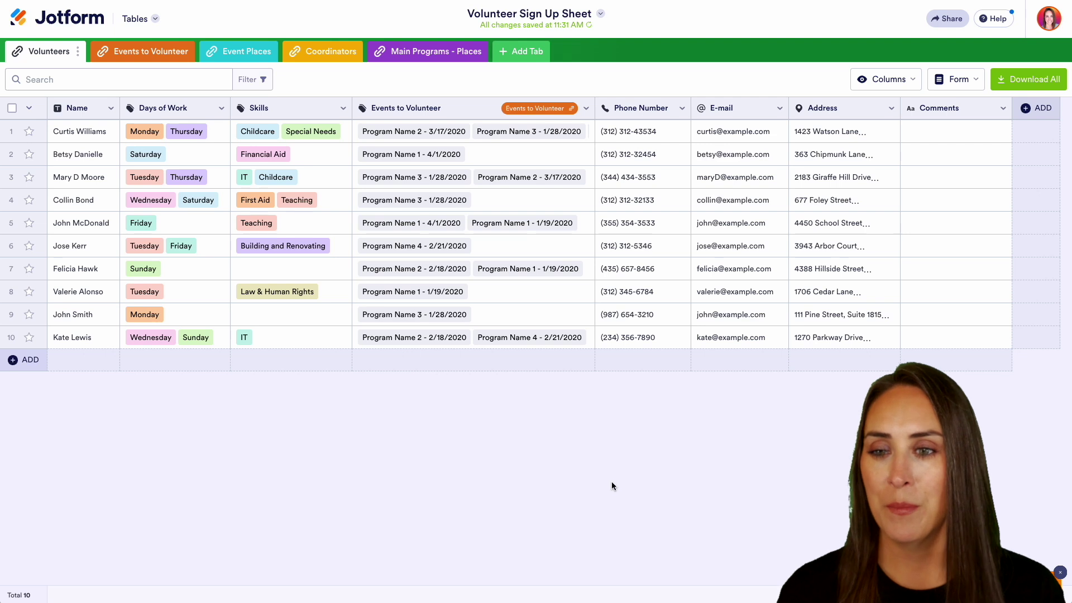
left_click(155, 19)
- Return to My Tables and create a new table from the Wedding Planner Template under Planner Templates
left_click(181, 208)
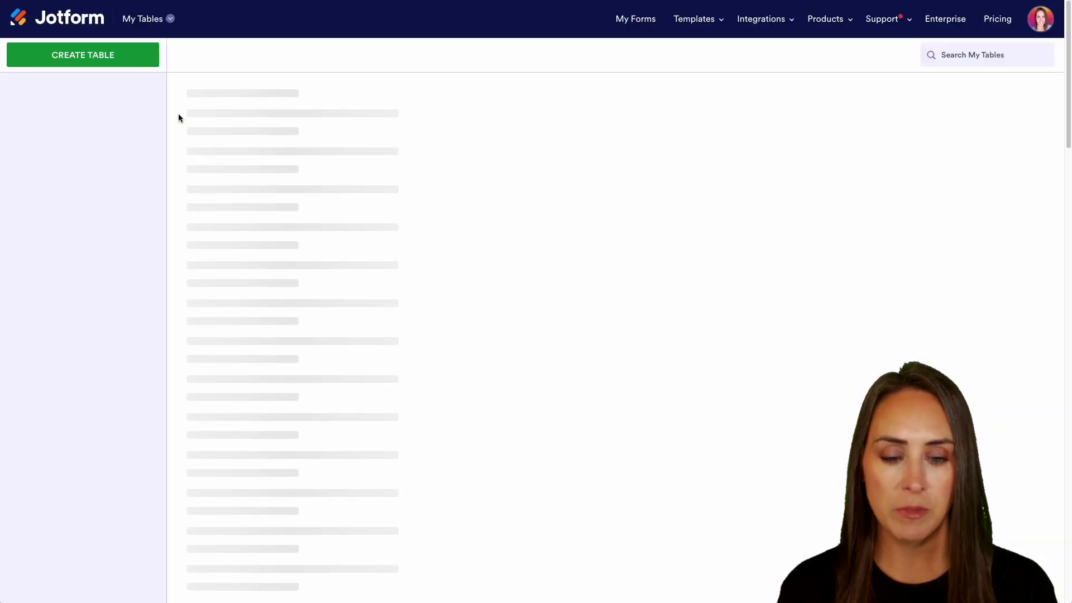
left_click(96, 54)
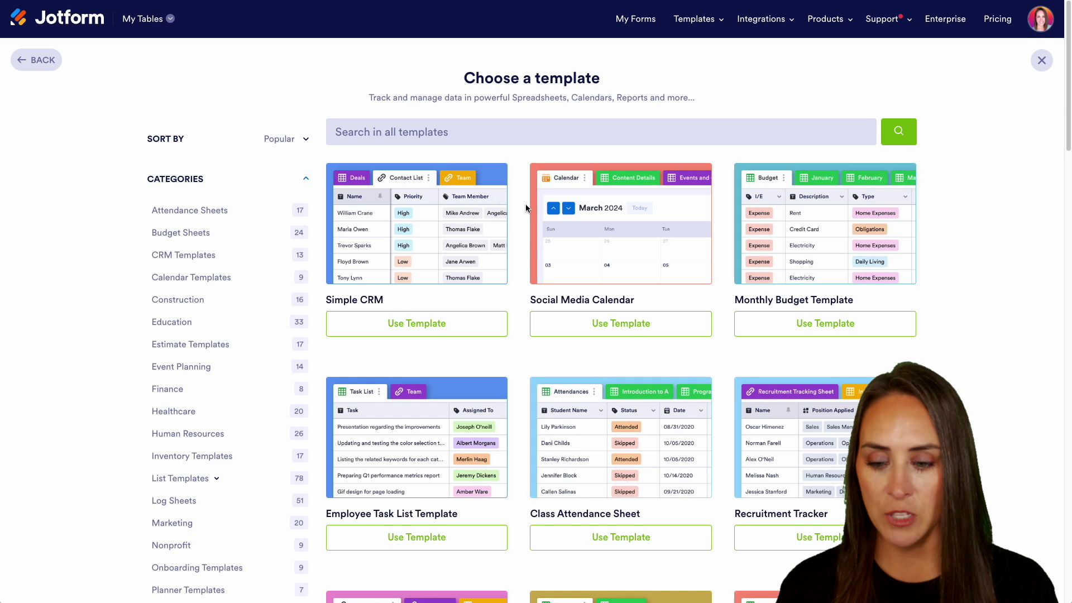
scroll(101, 432, "down", 4)
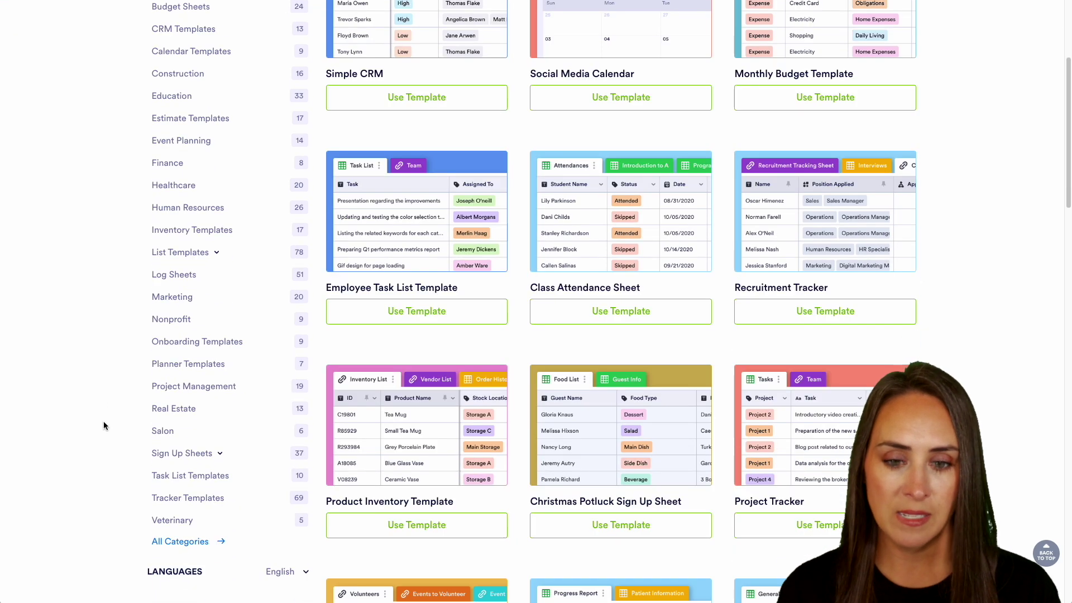
left_click(180, 369)
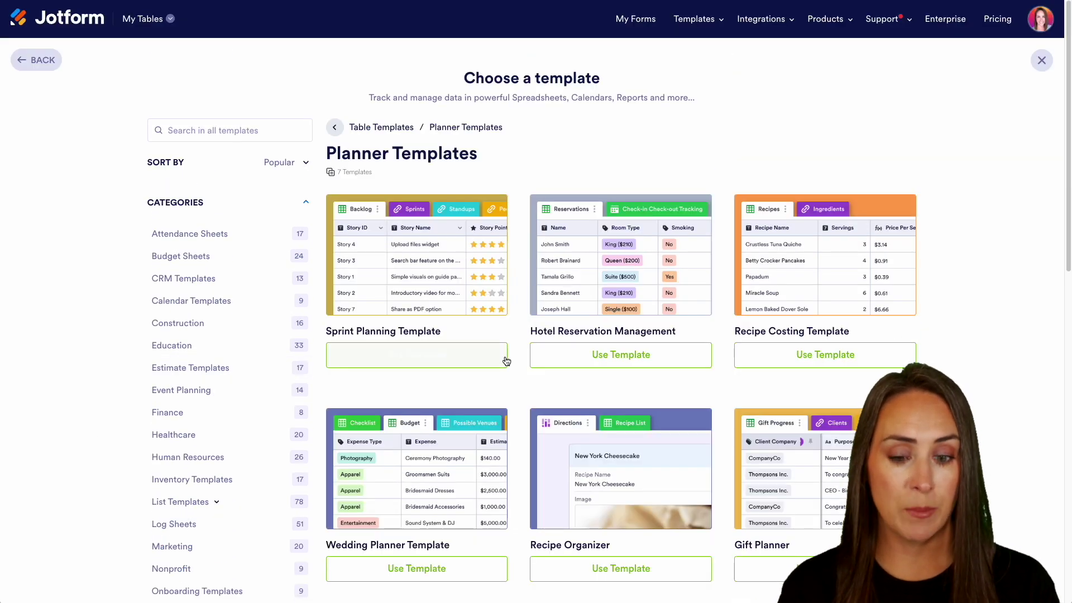
scroll(518, 375, "down", 3)
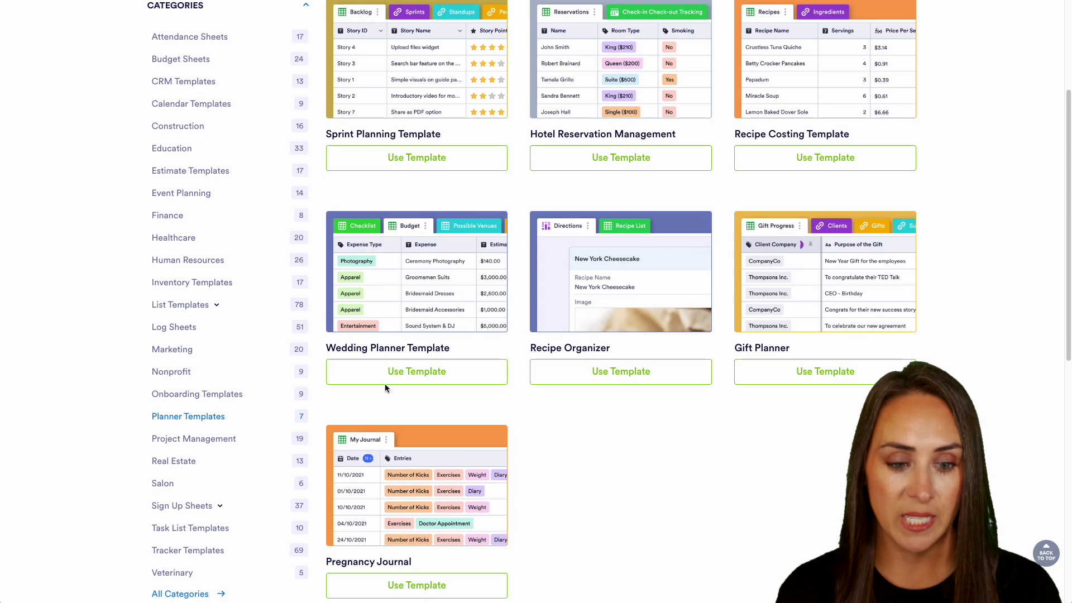
left_click(391, 370)
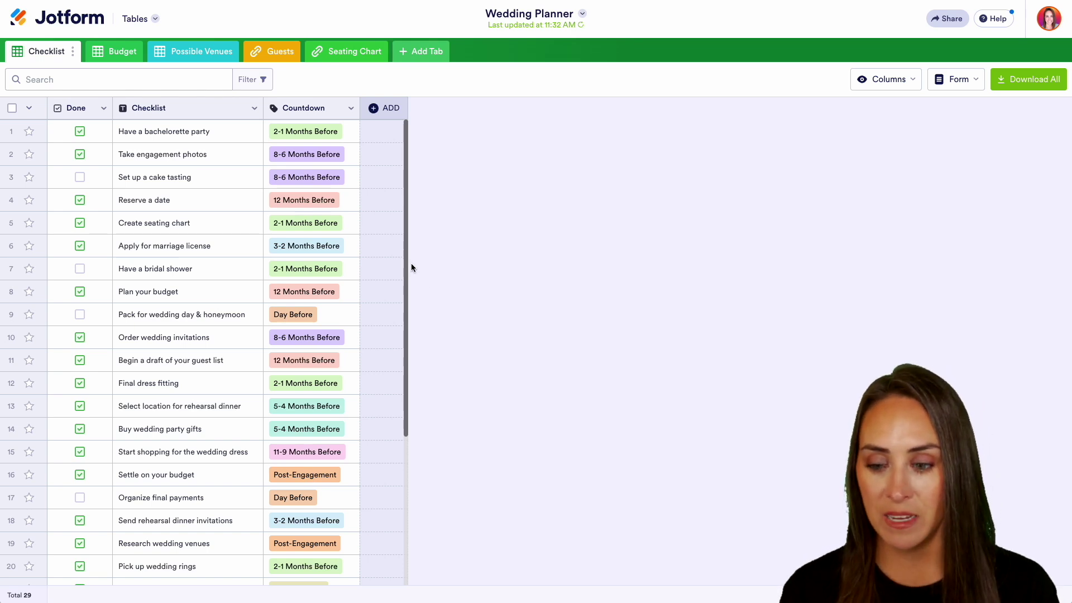
- Browse the Wedding Planner's Budget, Possible Venues, Guests and Seating Chart sheets
scroll(411, 263, "down", 5)
scroll(395, 444, "up", 3)
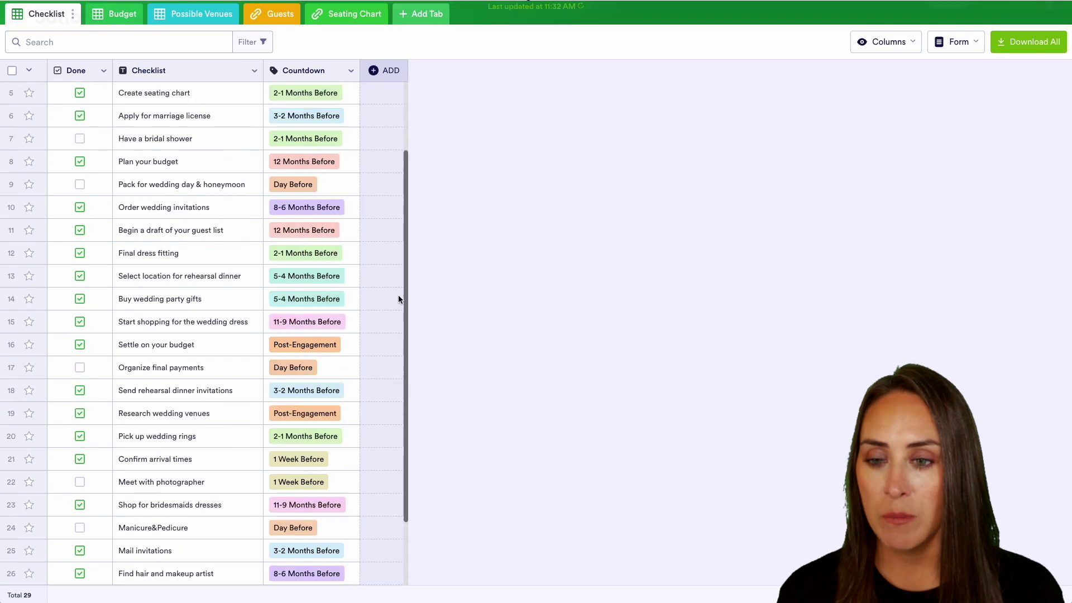
scroll(398, 299, "up", 3)
left_click(118, 53)
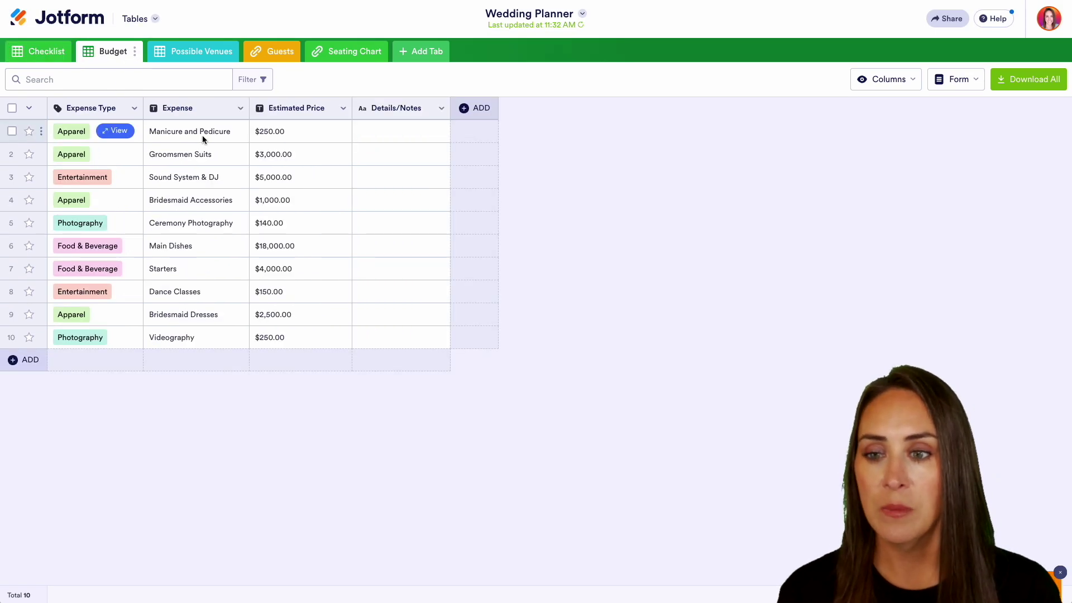
left_click(193, 52)
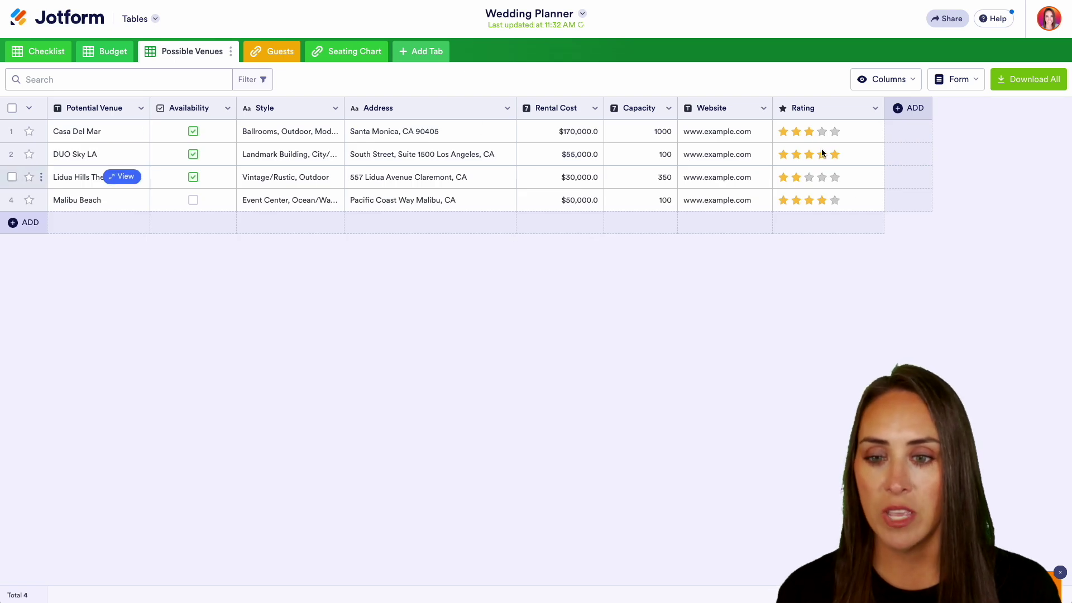
left_click(278, 52)
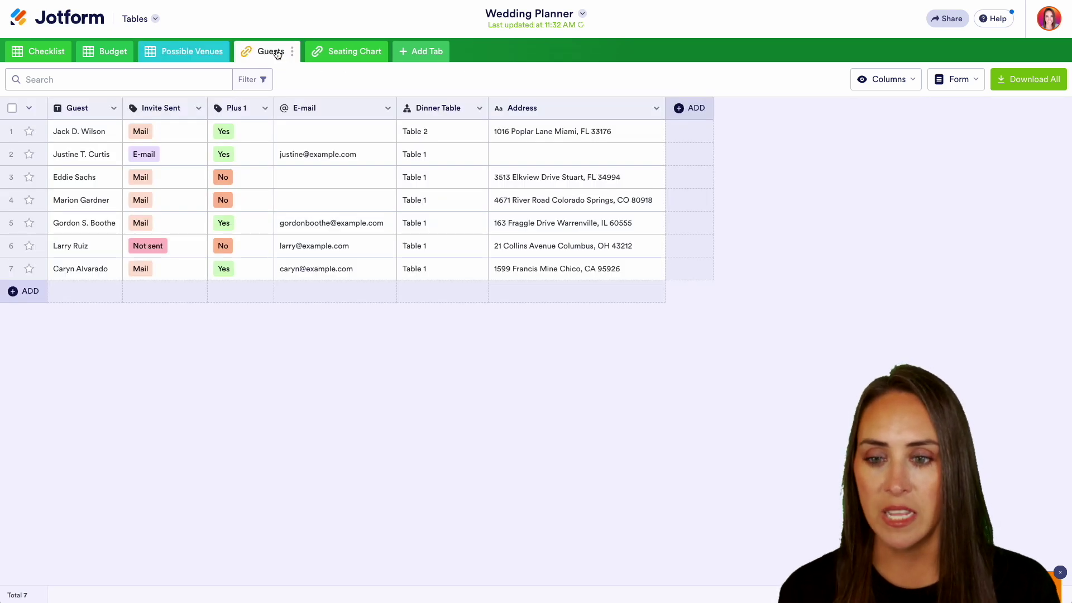
left_click(345, 52)
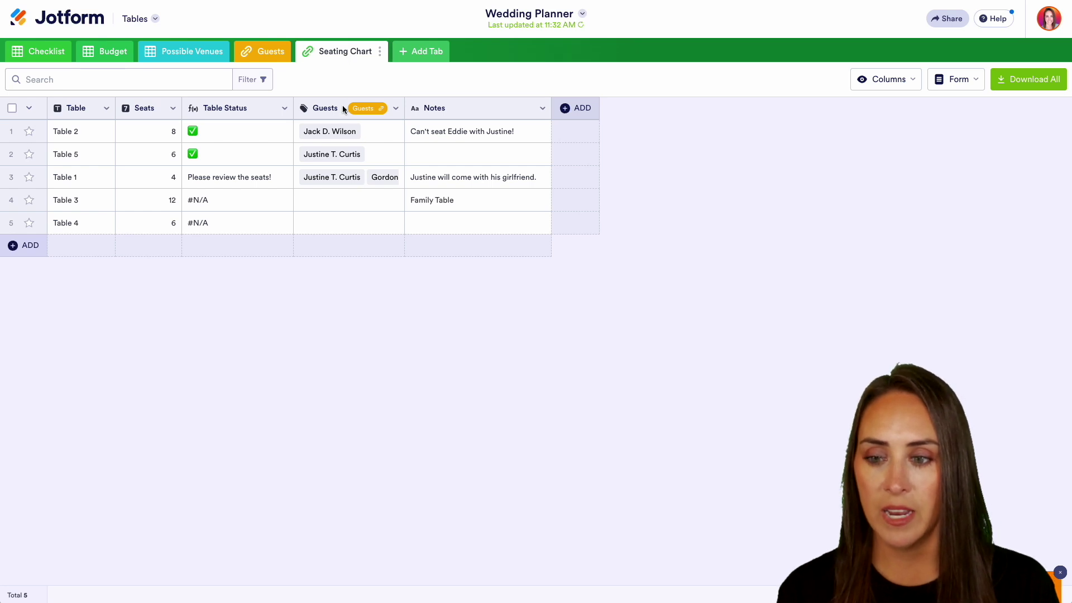
- Link one guest each to Table 3 and Table 4 in the Seating Chart's Guests column
left_click(333, 200)
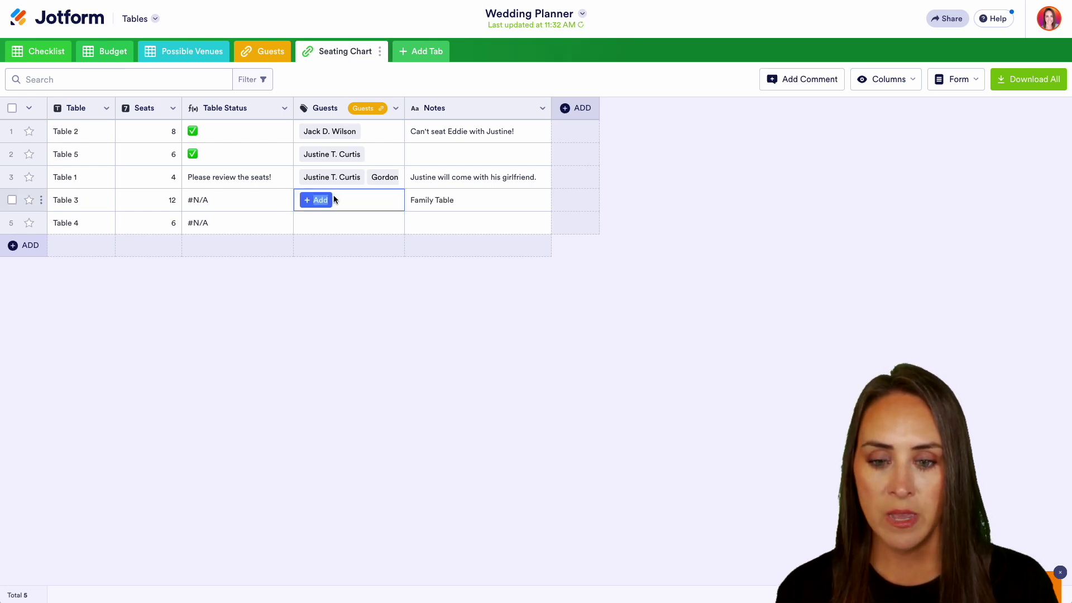
left_click(313, 200)
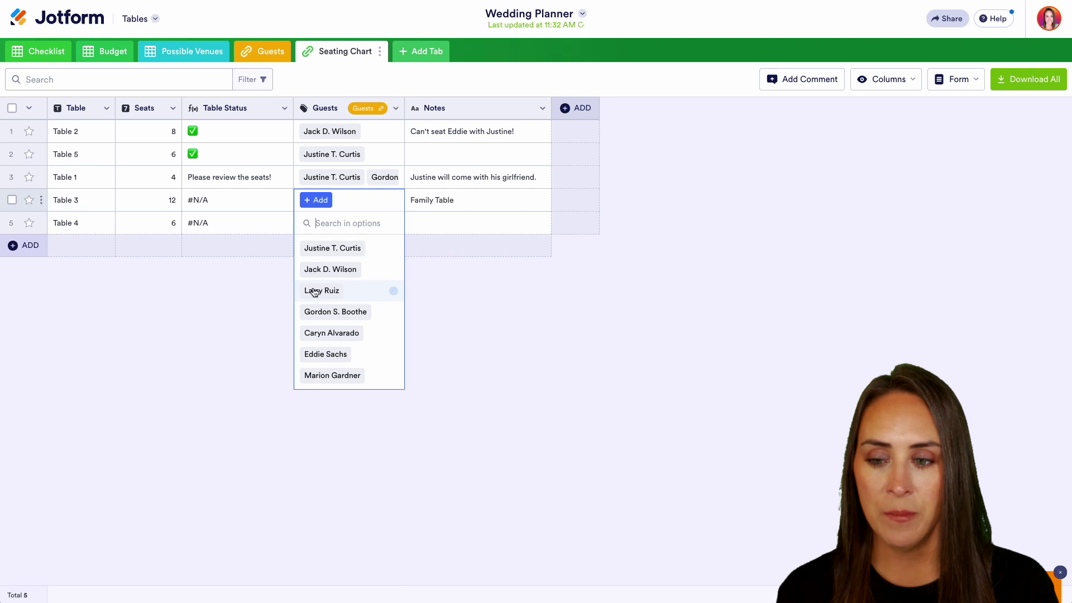
left_click(313, 290)
left_click(451, 307)
left_click(308, 210)
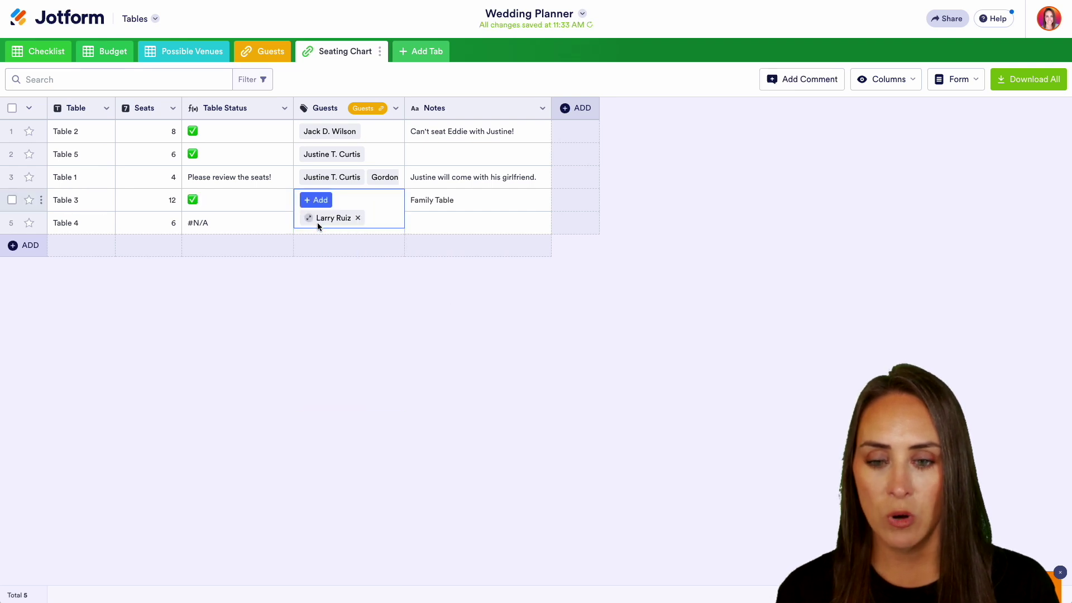
left_click(338, 231)
left_click(317, 224)
left_click(316, 224)
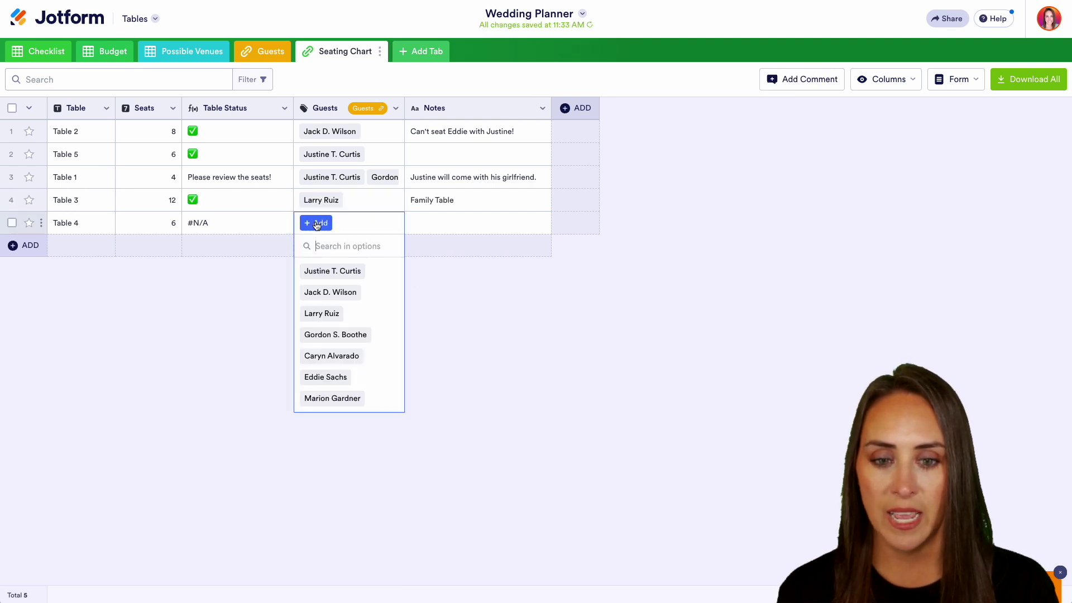
left_click(335, 378)
left_click(539, 399)
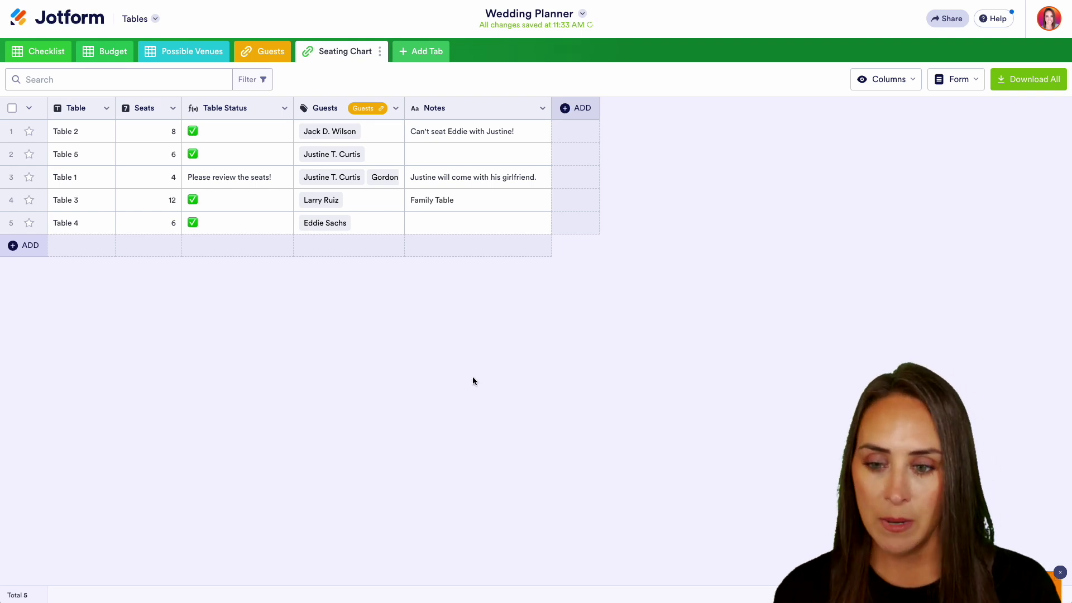
- Return to My Tables and start a new table from a template, filtered to CRM Templates
left_click(134, 18)
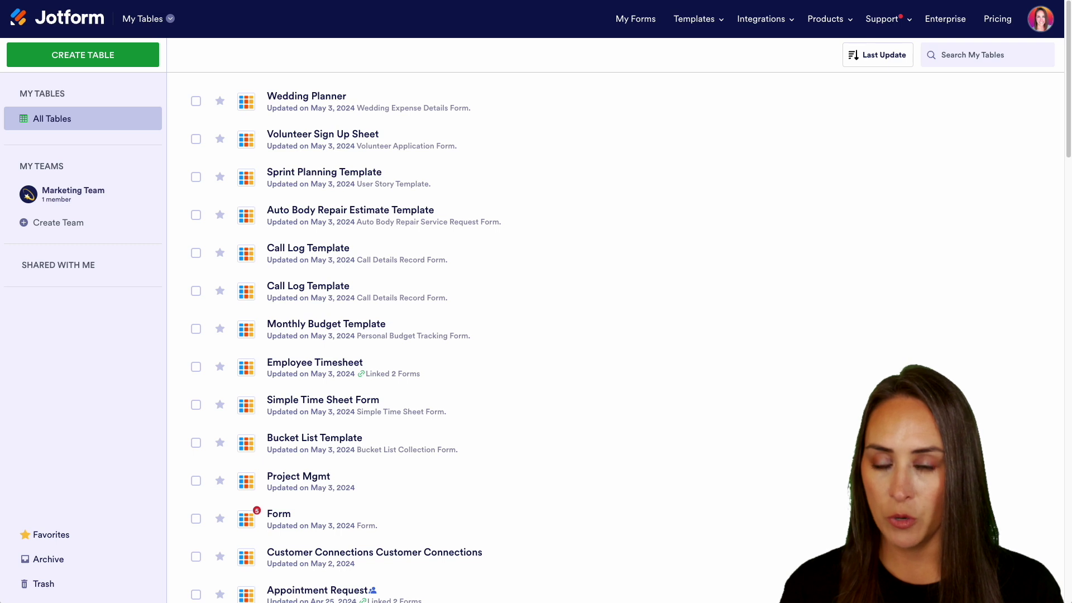
left_click(83, 55)
left_click(503, 197)
left_click(197, 253)
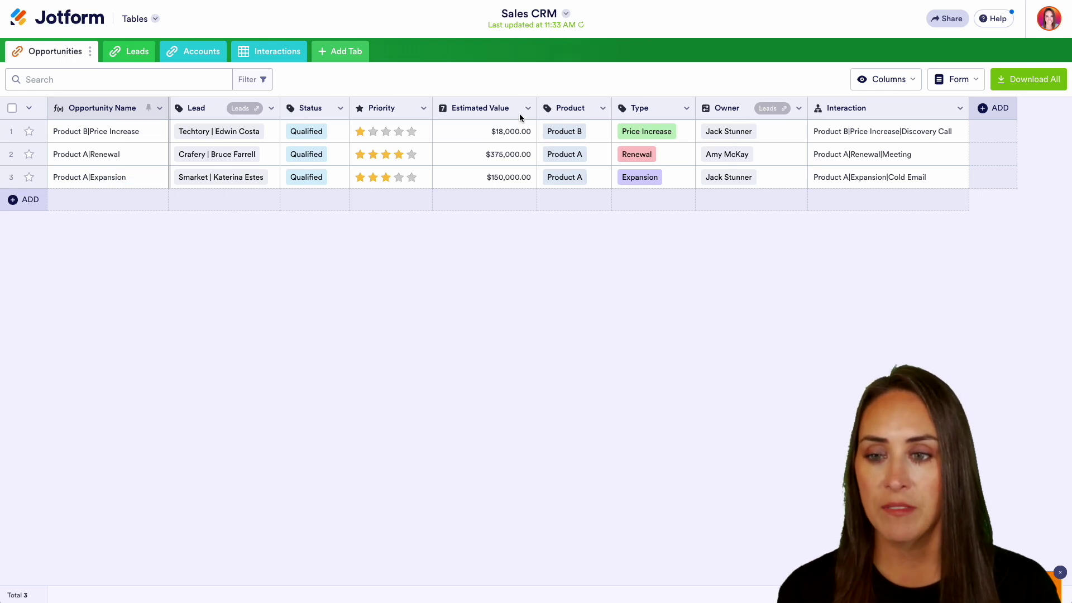
left_click(133, 53)
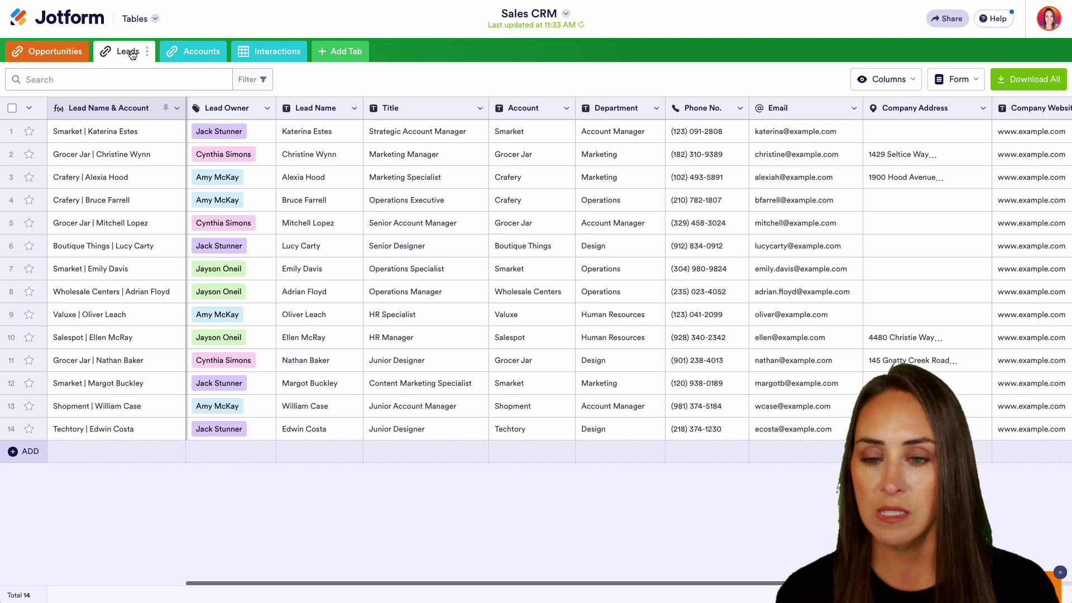
left_click(195, 56)
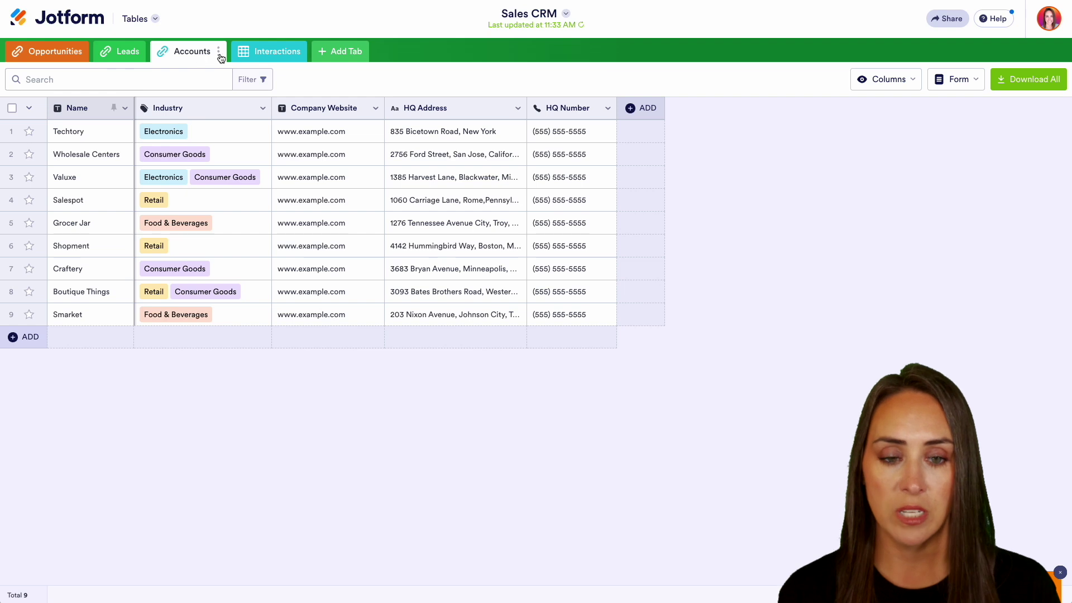
left_click(265, 56)
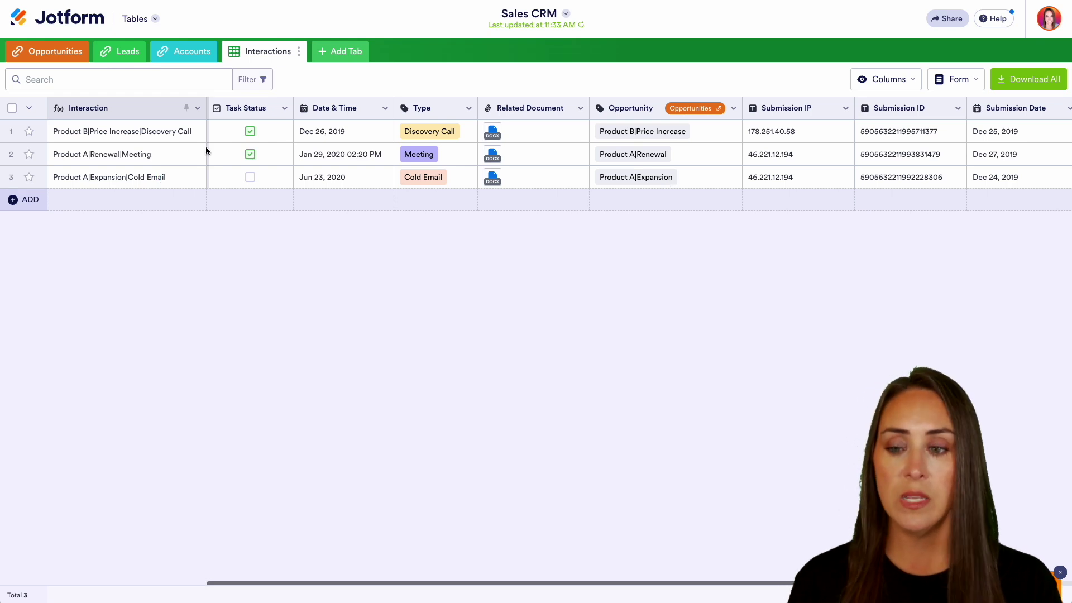
left_click(121, 52)
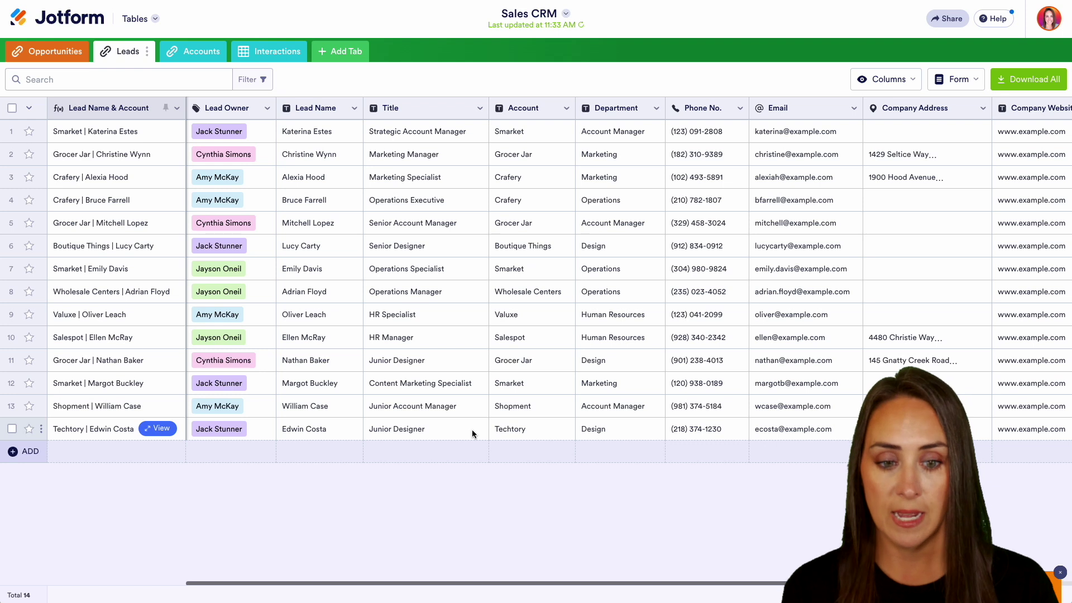
left_click(42, 52)
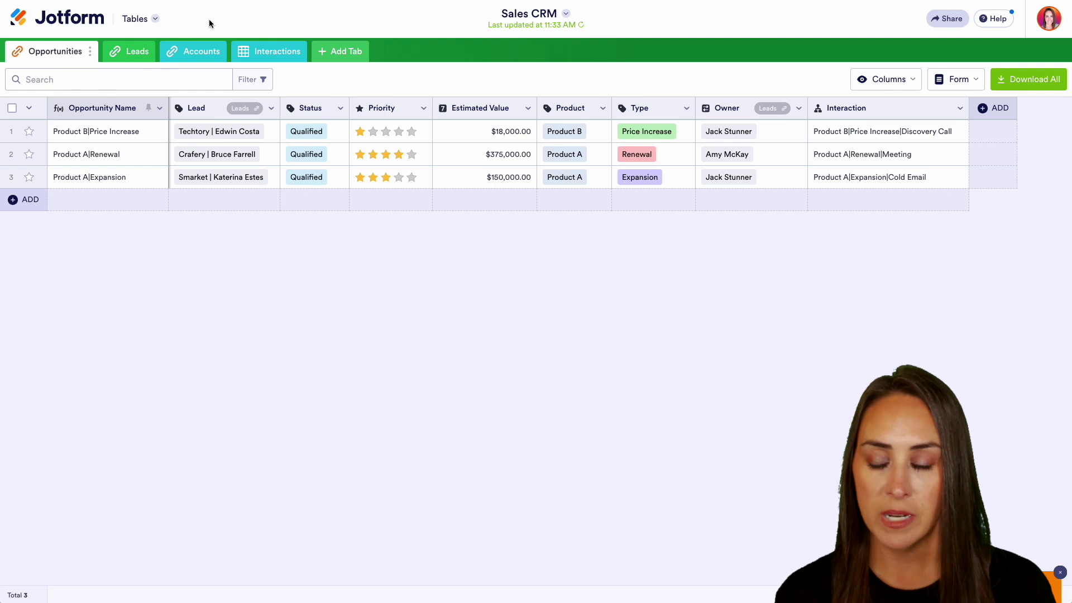
left_click(150, 21)
- Return to My Tables and create a table from the Product Inventory Template under Inventory Templates
left_click(180, 217)
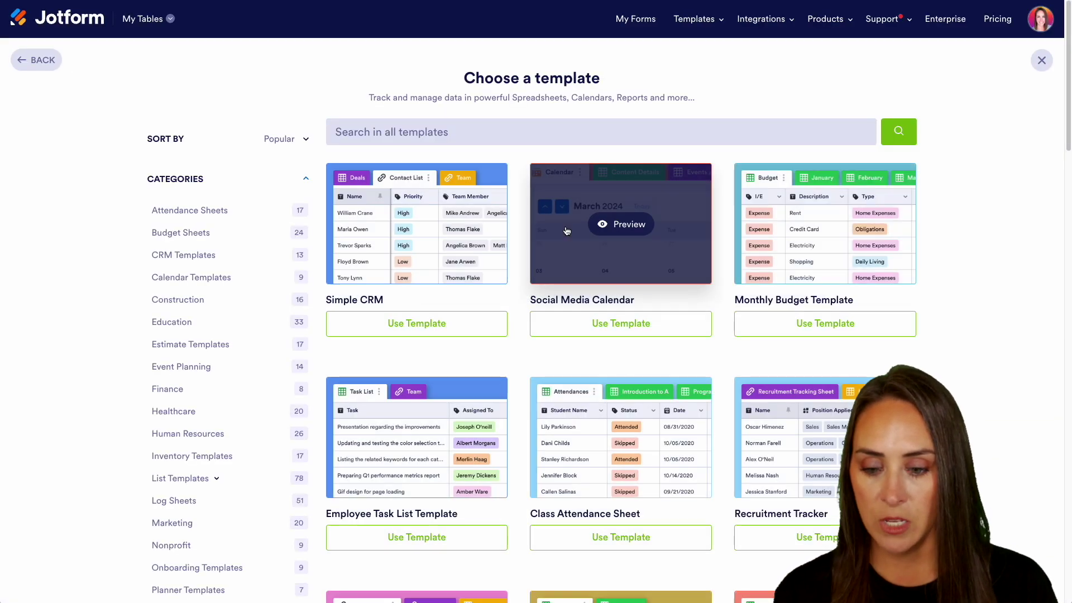
left_click(191, 455)
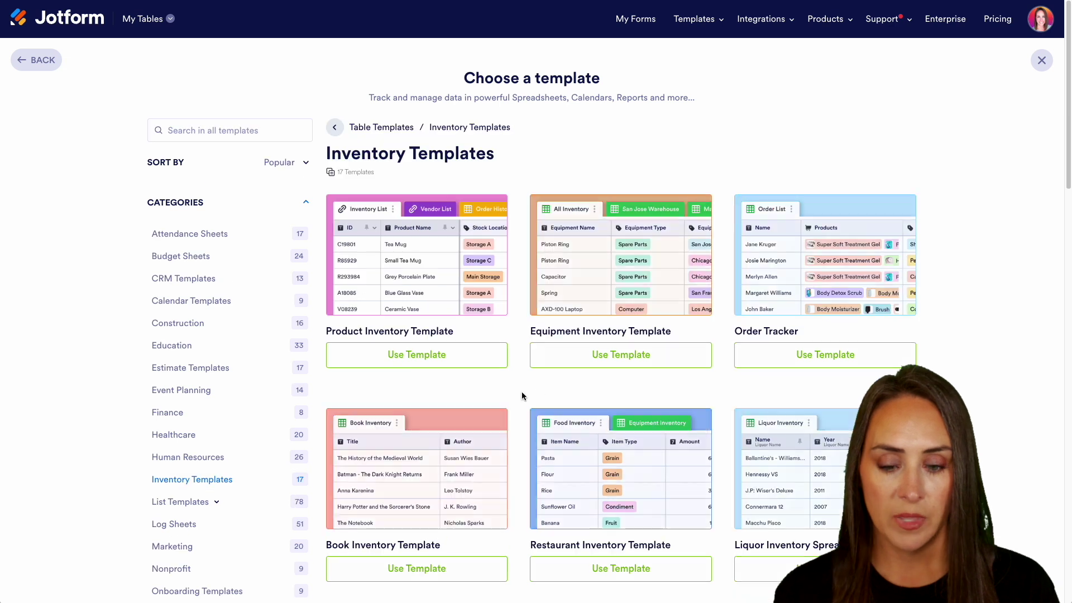
left_click(416, 356)
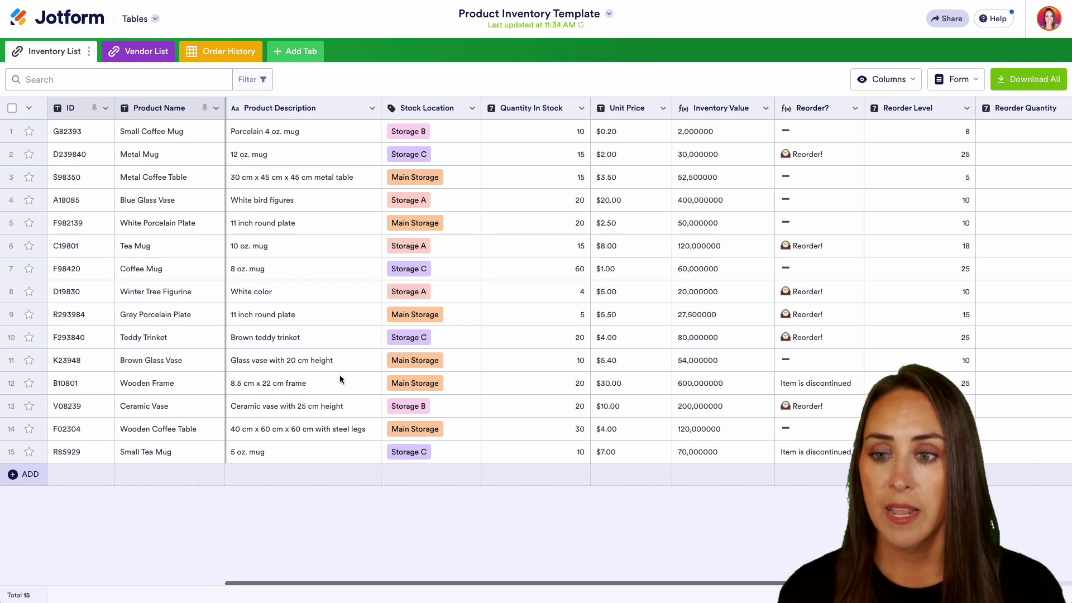
left_click(133, 53)
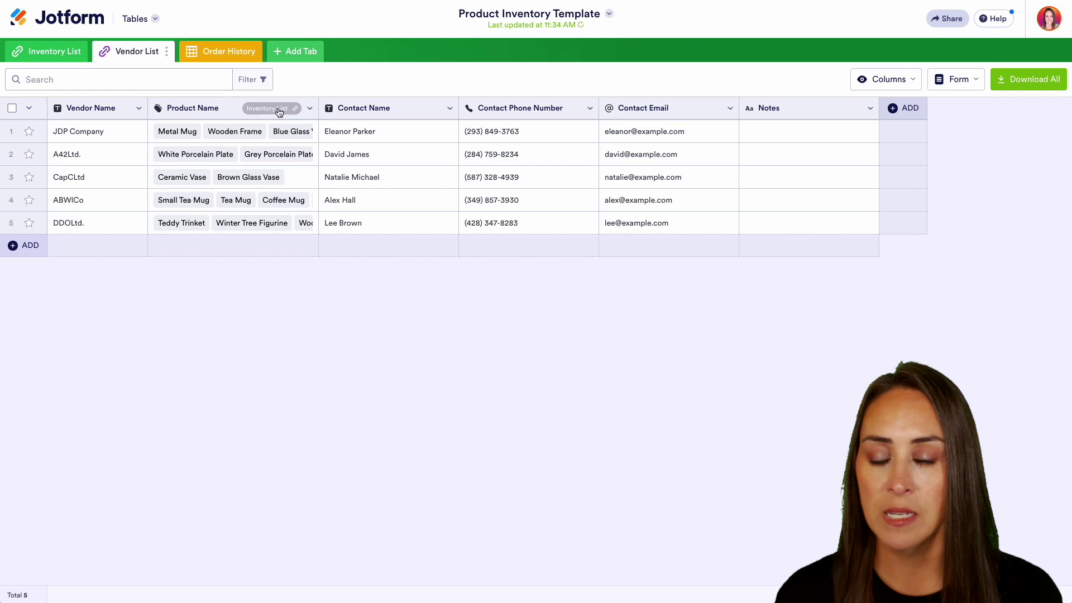
left_click(227, 52)
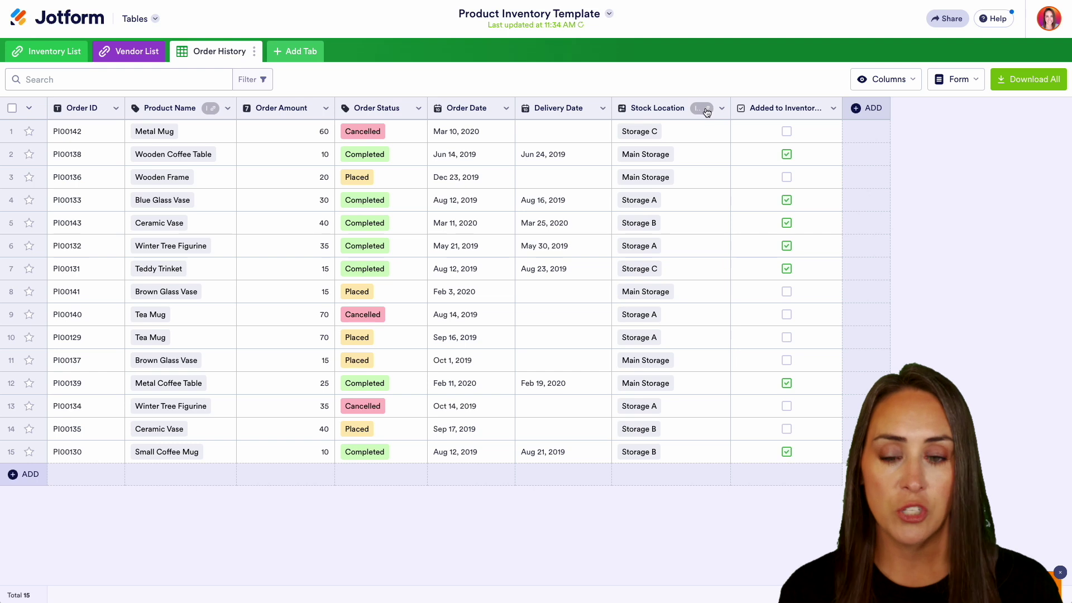
left_click(58, 54)
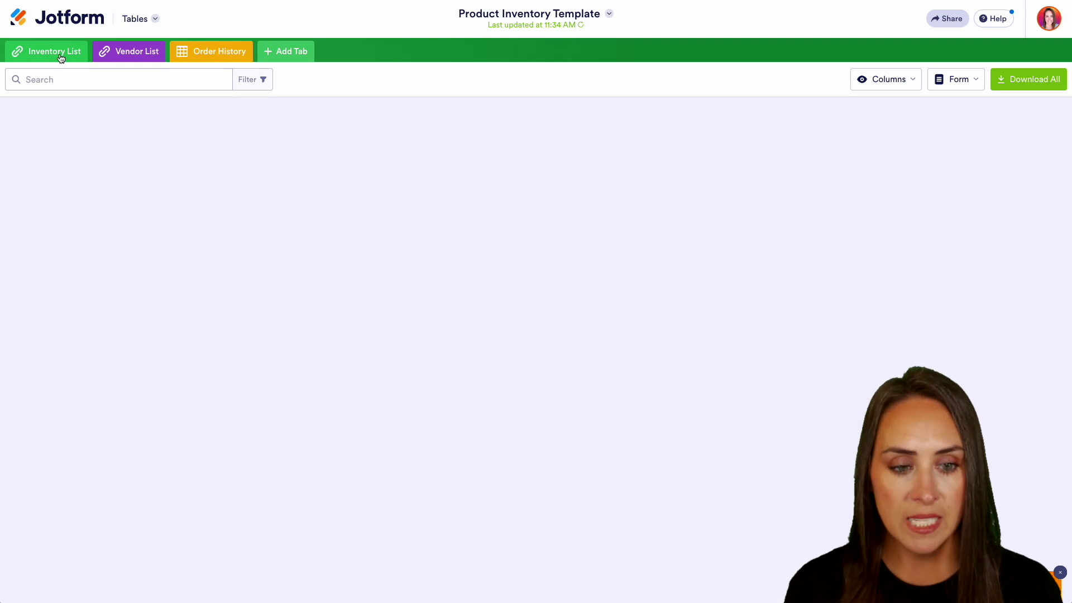
left_click(144, 58)
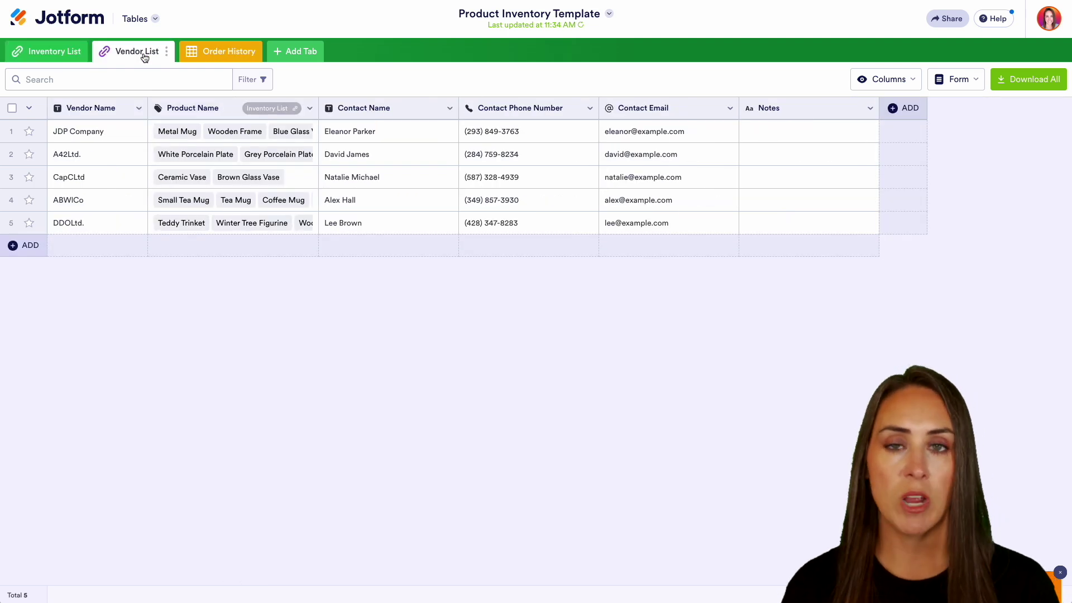
left_click(31, 55)
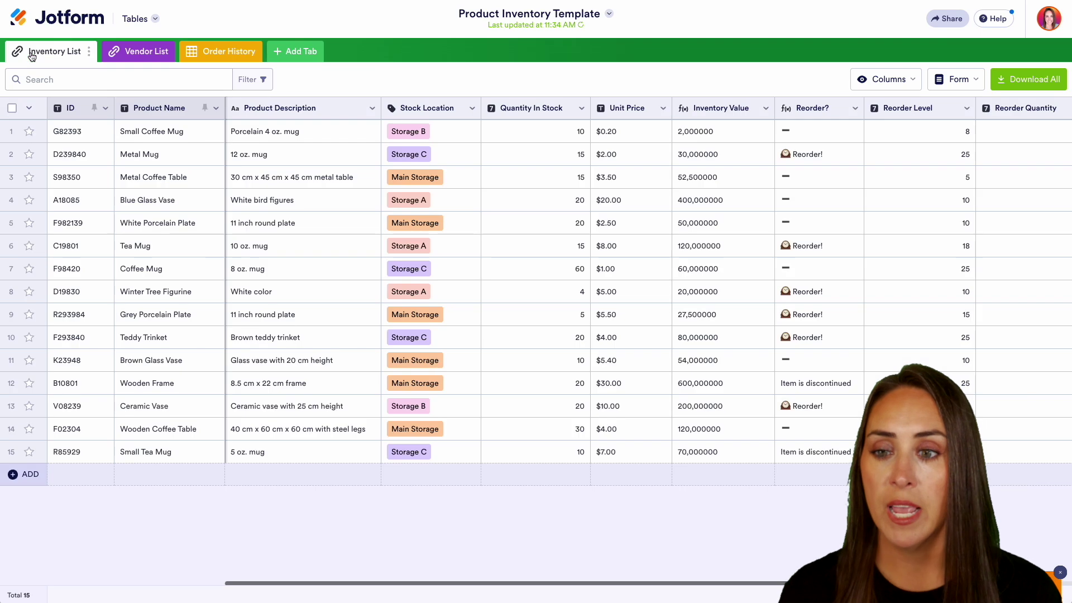
left_click(131, 22)
- Go back to the My Tables list from the Product Inventory table
left_click(177, 217)
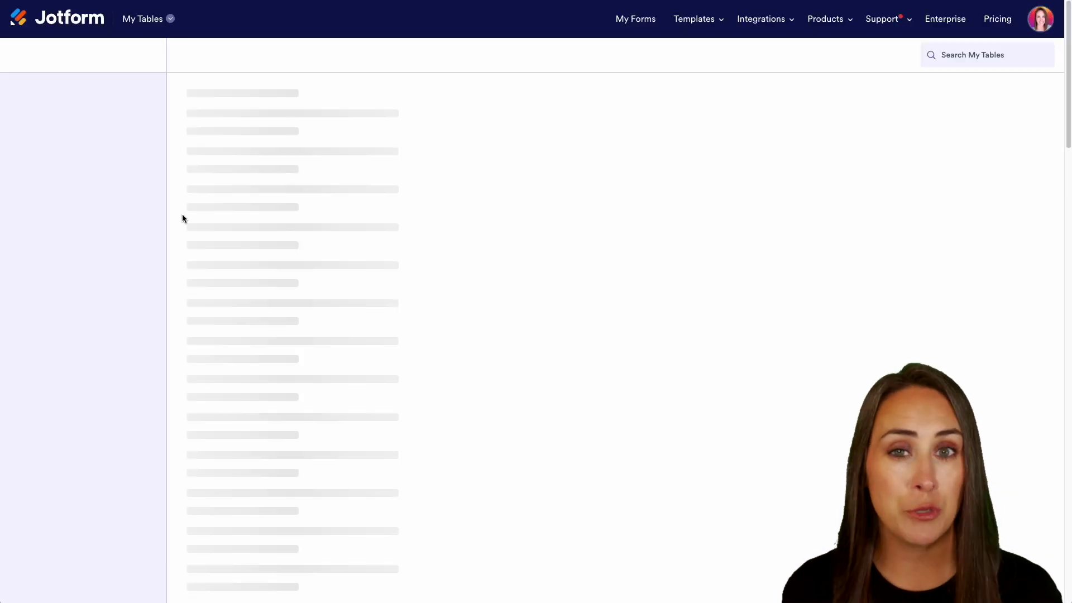